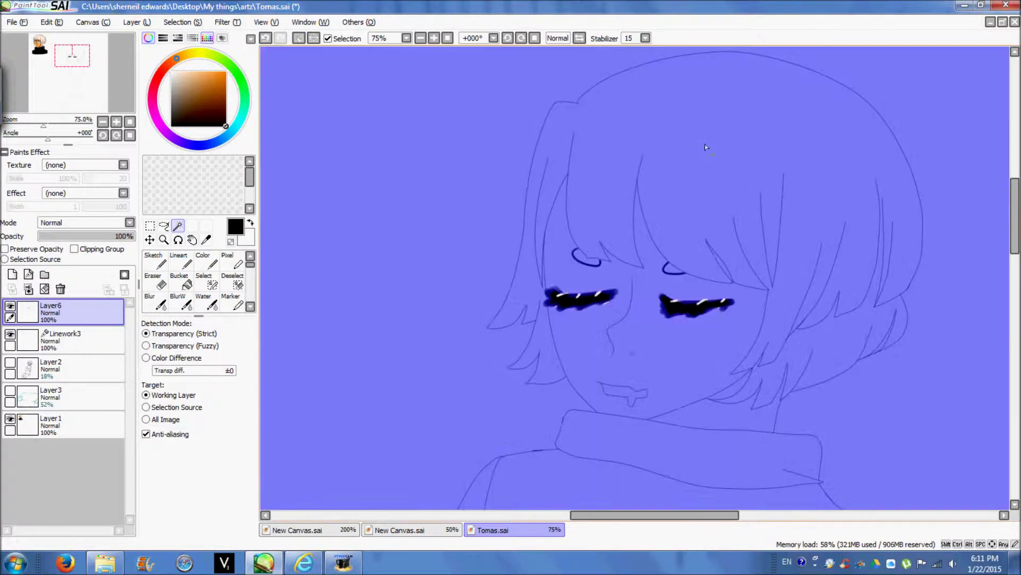
# Step: Select the hair areas on the Linework3 layer with the Magic Wand and brush the missed slivers between strands into the selection
pyautogui.click(98, 343)
pyautogui.click(718, 162)
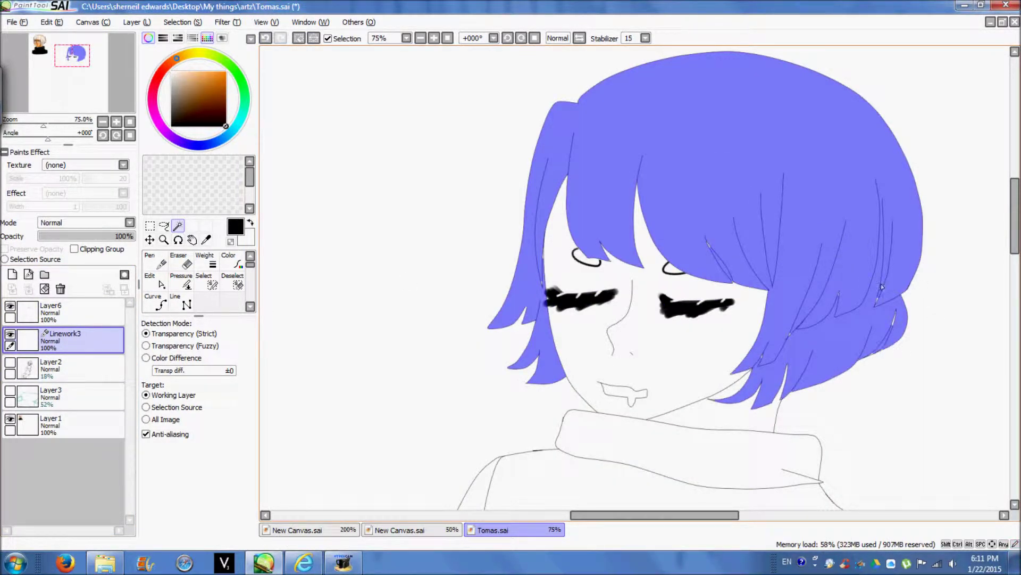
pyautogui.click(437, 39)
pyautogui.click(437, 38)
pyautogui.click(437, 38)
pyautogui.click(437, 38)
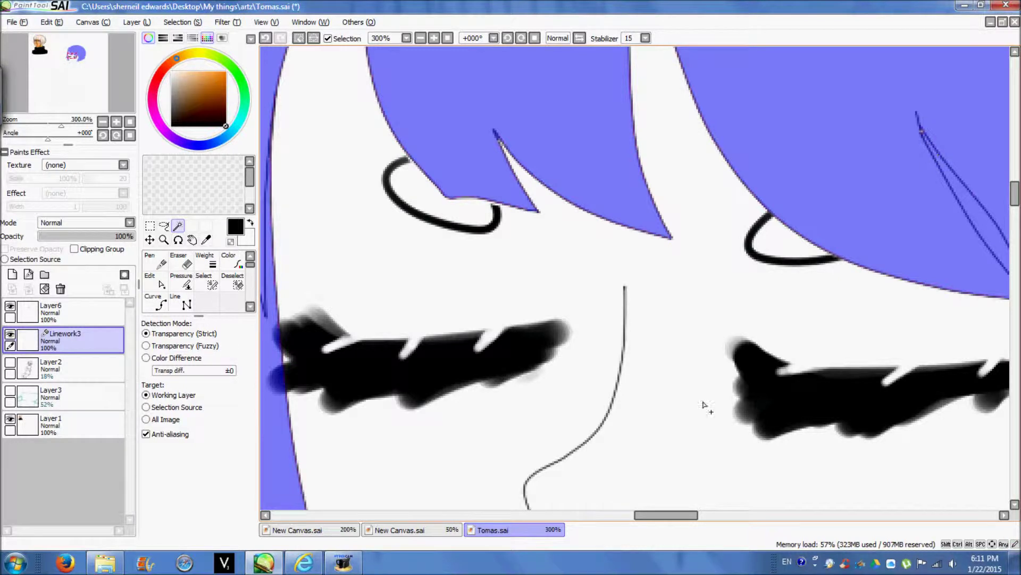
pyautogui.moveTo(669, 515); pyautogui.dragTo(726, 514)
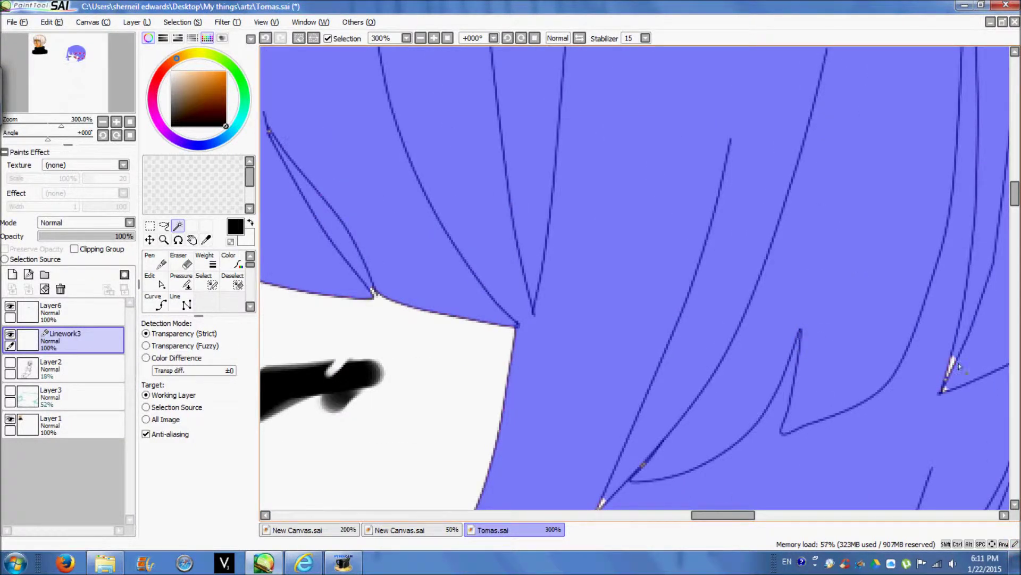
pyautogui.click(212, 285)
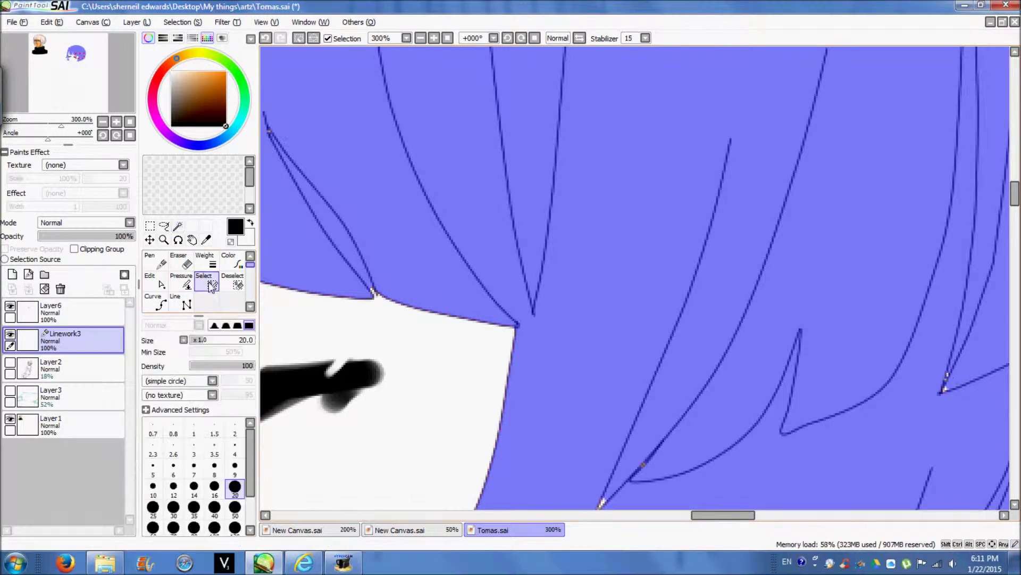
pyautogui.moveTo(1014, 196); pyautogui.dragTo(1014, 222)
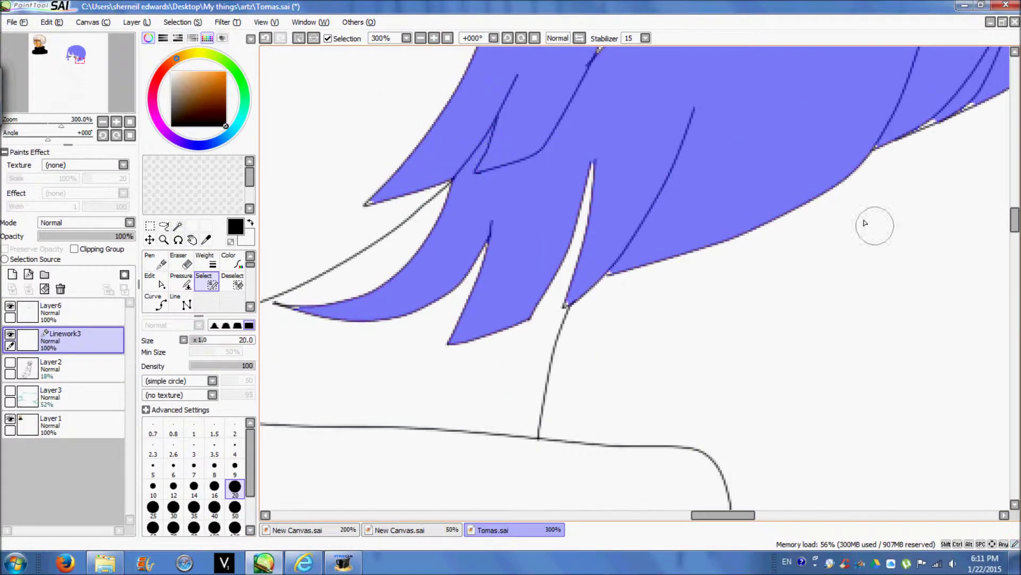
pyautogui.scroll(5, 864, 223)
pyautogui.scroll(-2, 589, 259)
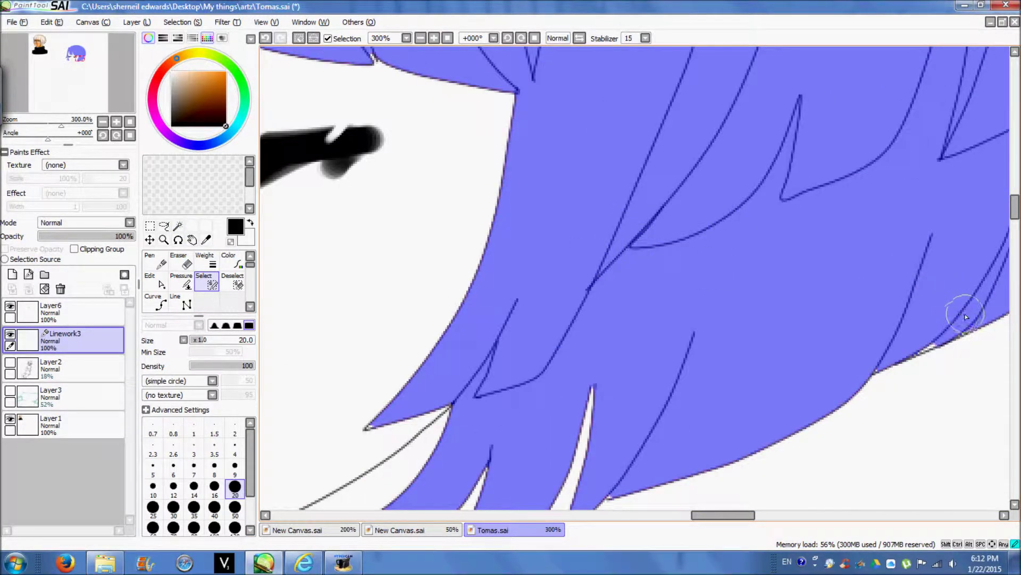
# Step: Set the Select brush size to 1.5 and add the narrow hair tips near the neck to the selection
pyautogui.doubleClick(418, 40)
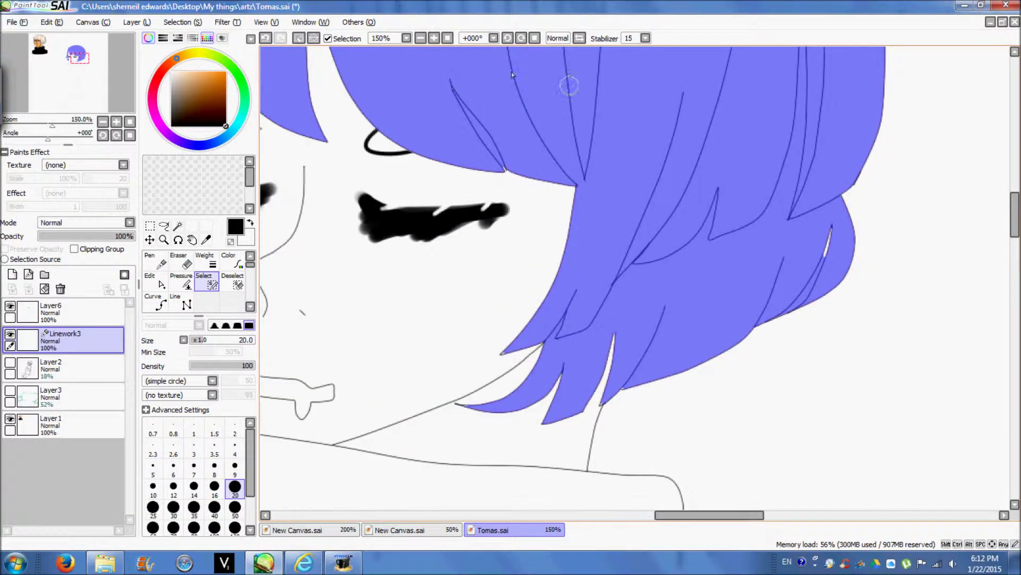
pyautogui.click(215, 429)
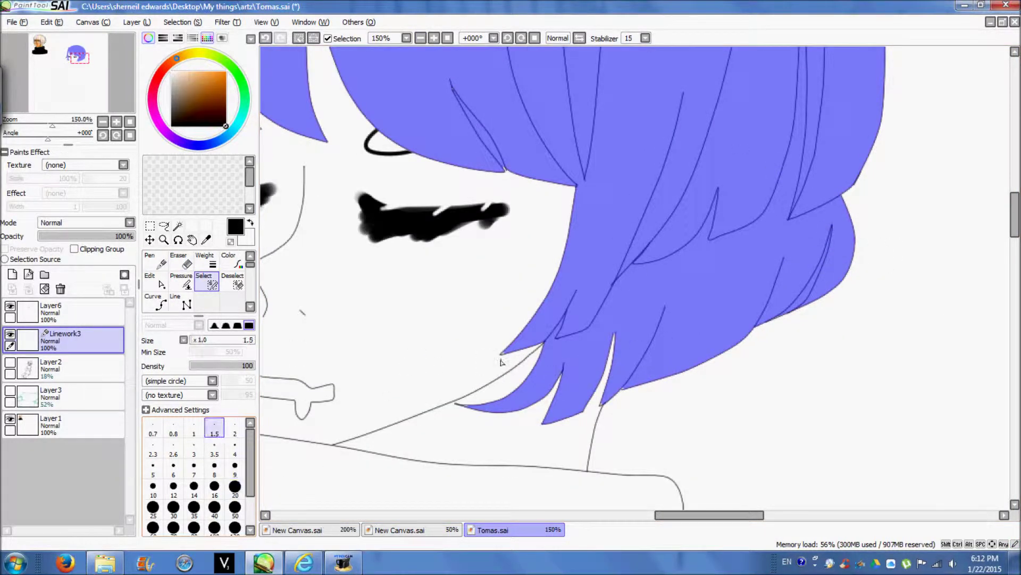
pyautogui.hotkey('ctrl', '+')
pyautogui.hotkey('ctrl', '+')
pyautogui.hotkey('ctrl', '+')
pyautogui.scroll(-6, 605, 149)
pyautogui.scroll(2, 605, 149)
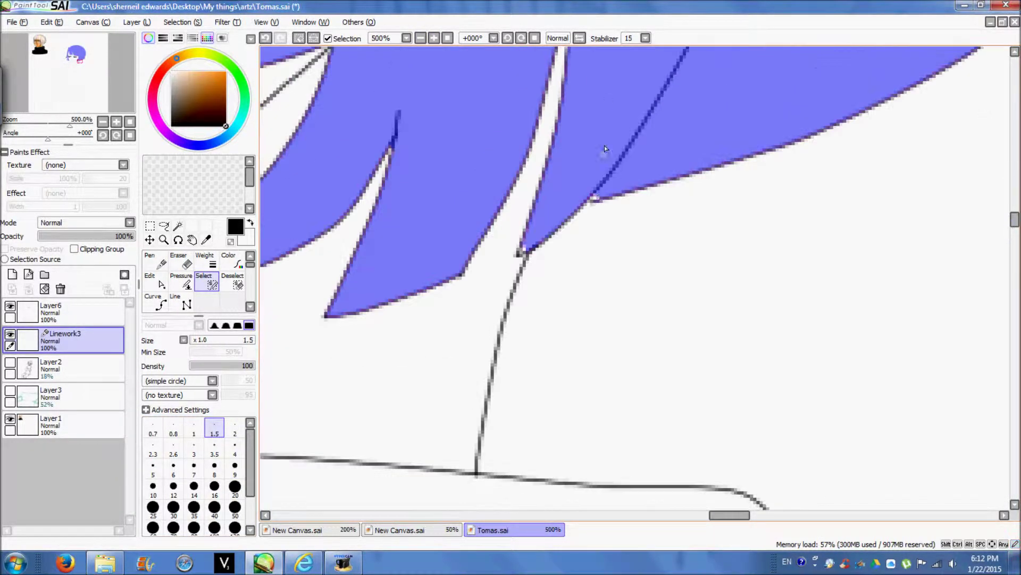
pyautogui.moveTo(729, 515); pyautogui.dragTo(705, 519)
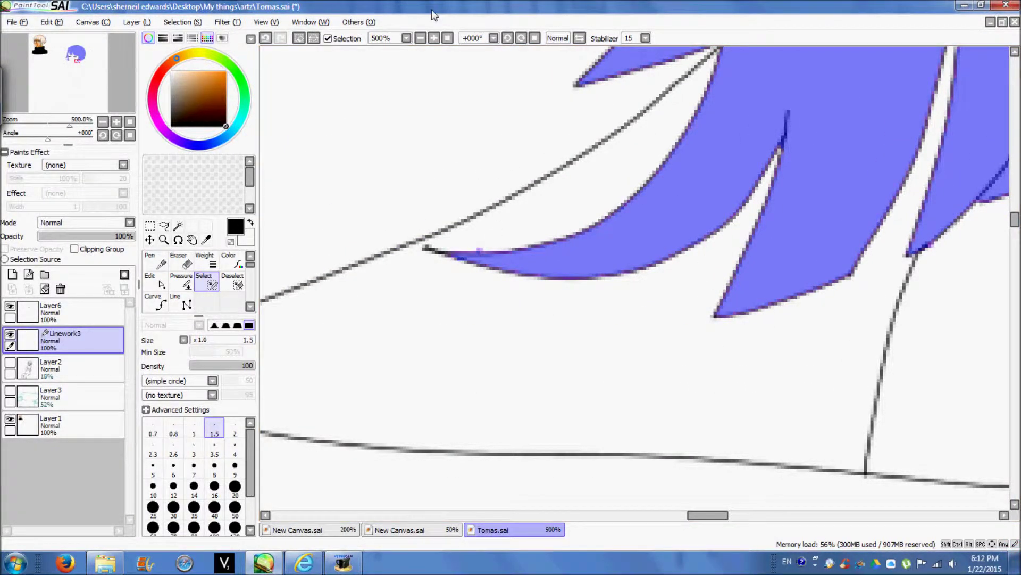
# Step: Examine the outline of the hair selection up close and as a whole for remaining gaps
pyautogui.click(424, 37)
pyautogui.click(424, 37)
pyautogui.click(424, 37)
pyautogui.click(424, 37)
pyautogui.click(424, 37)
pyautogui.moveTo(1014, 245)
pyautogui.mouseDown()
pyautogui.moveTo(1015, 210)
pyautogui.moveTo(1001, 240)
pyautogui.mouseUp()
pyautogui.click(435, 38)
pyautogui.click(434, 38)
pyautogui.click(434, 38)
pyautogui.click(434, 38)
pyautogui.press('e')
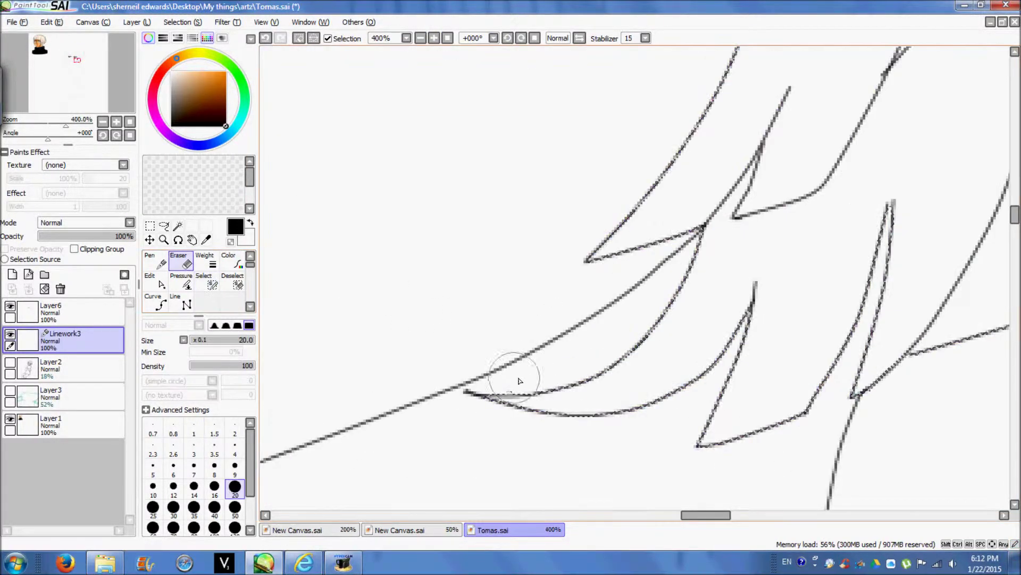
pyautogui.click(420, 38)
pyautogui.click(420, 37)
pyautogui.click(421, 37)
pyautogui.click(420, 38)
pyautogui.click(420, 38)
pyautogui.moveTo(1014, 255); pyautogui.dragTo(1014, 233)
pyautogui.click(581, 359)
# Step: Pick the pale cream hair colour from the coloured reference figure
pyautogui.moveTo(671, 515); pyautogui.dragTo(544, 514)
pyautogui.moveTo(1011, 216); pyautogui.dragTo(1010, 186)
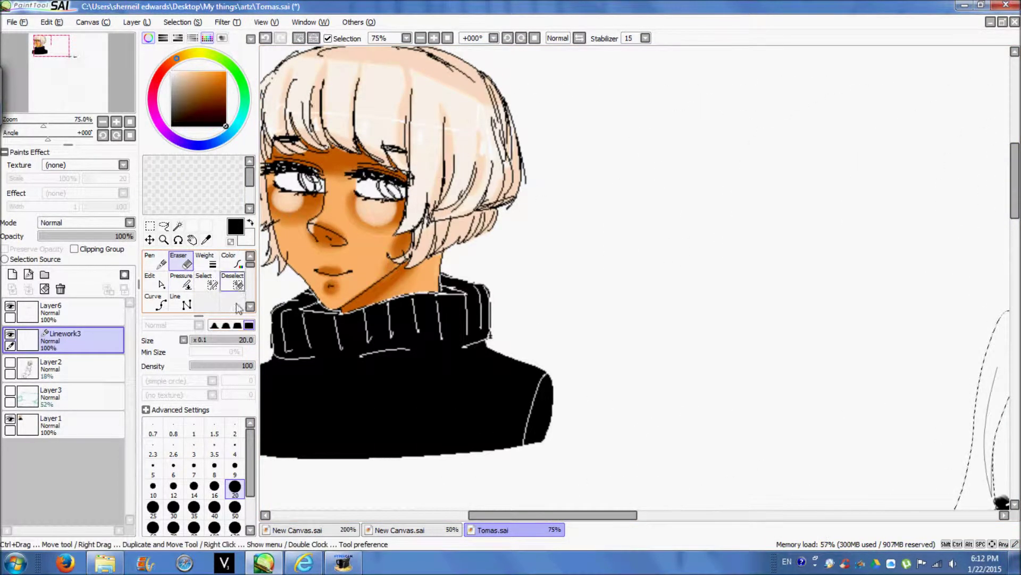
pyautogui.click(206, 239)
pyautogui.moveTo(553, 515); pyautogui.dragTo(666, 515)
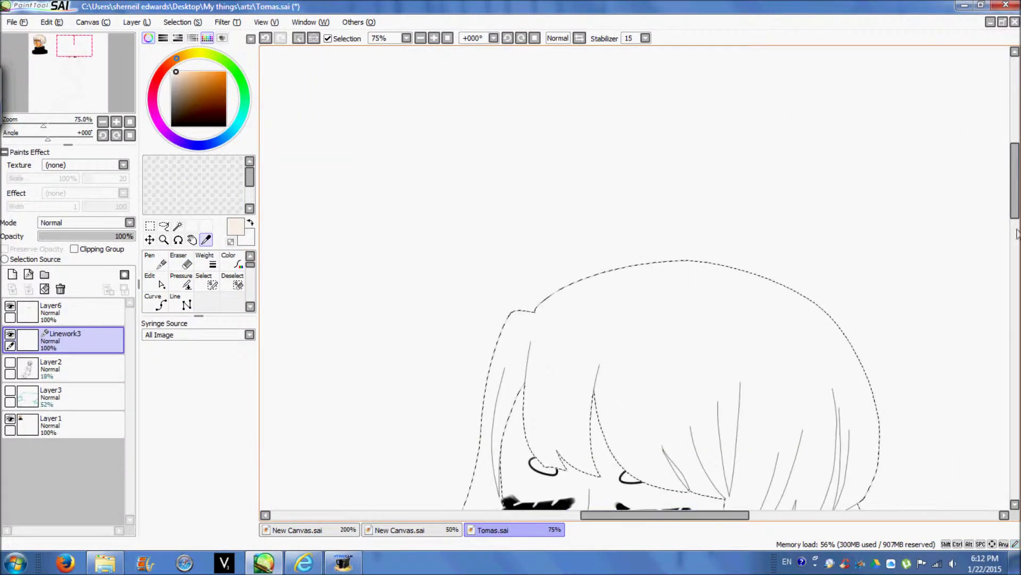
pyautogui.moveTo(1015, 190); pyautogui.dragTo(970, 227)
# Step: Create a new layer directly below Linework3 and bucket-fill the hair selection with the cream colour
pyautogui.click(53, 368)
pyautogui.click(13, 274)
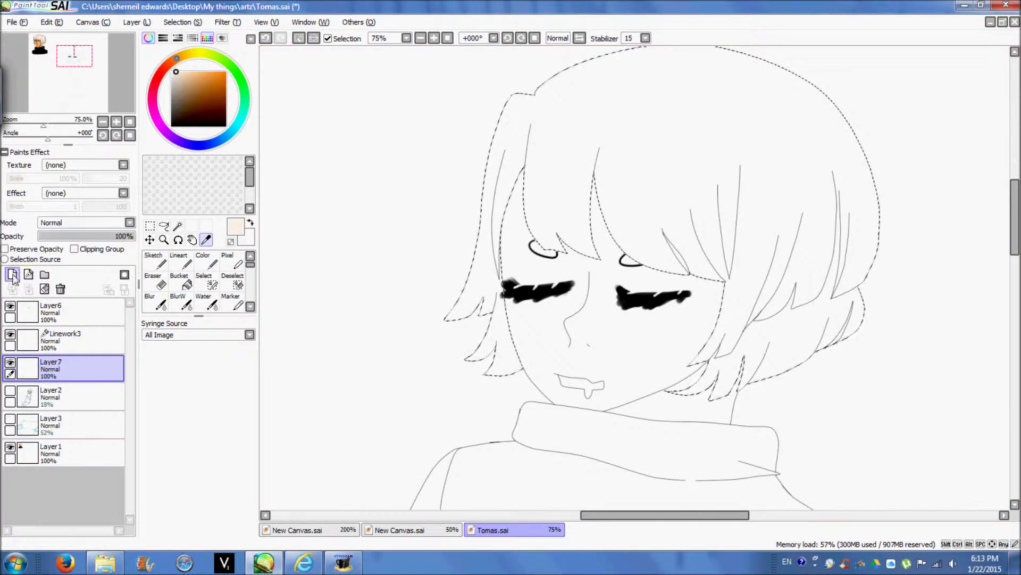
pyautogui.click(186, 285)
pyautogui.click(767, 229)
pyautogui.moveTo(1014, 238)
pyautogui.mouseDown()
pyautogui.moveTo(1014, 248)
pyautogui.moveTo(1014, 211)
pyautogui.moveTo(1013, 241)
pyautogui.mouseUp()
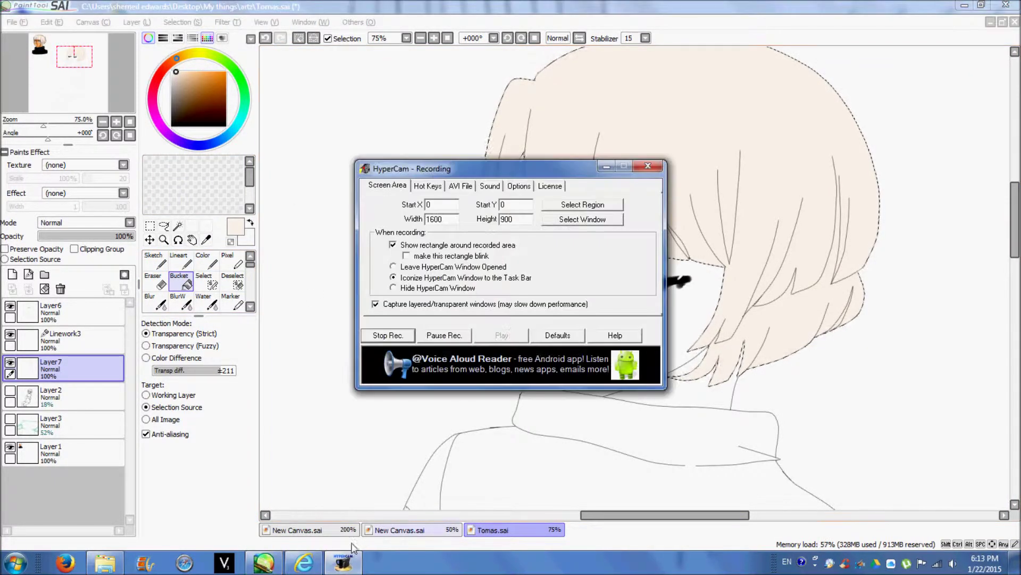
pyautogui.click(606, 167)
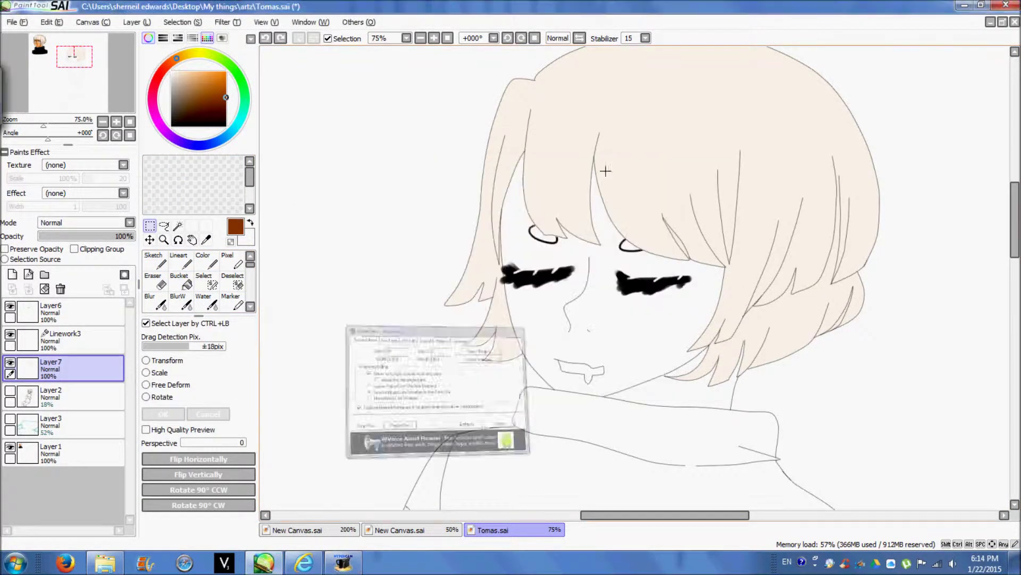
# Step: Select the face and neck areas on the Linework3 layer with the Magic Wand, leaving the mouth out
pyautogui.click(178, 225)
pyautogui.moveTo(1014, 210); pyautogui.dragTo(1014, 223)
pyautogui.click(976, 229)
pyautogui.click(265, 38)
pyautogui.click(88, 345)
pyautogui.click(581, 236)
pyautogui.click(656, 311)
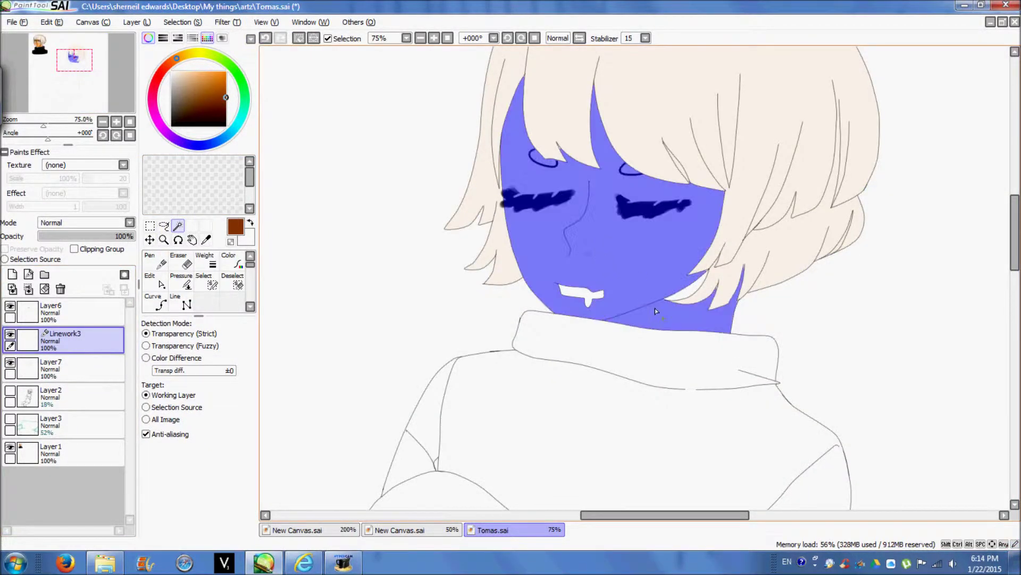
pyautogui.moveTo(1017, 236); pyautogui.dragTo(984, 220)
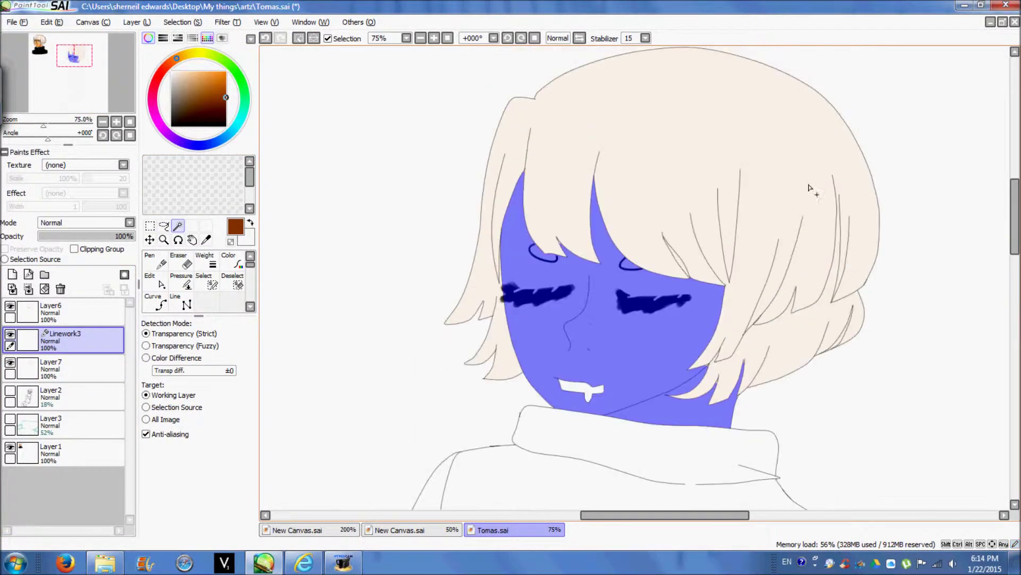
pyautogui.click(434, 38)
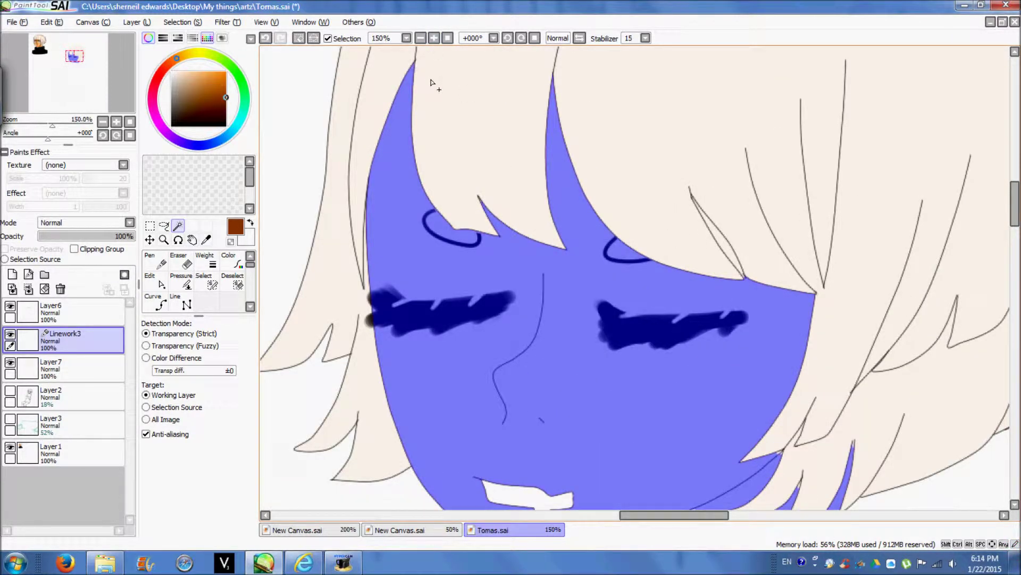
pyautogui.moveTo(1013, 229); pyautogui.dragTo(1010, 240)
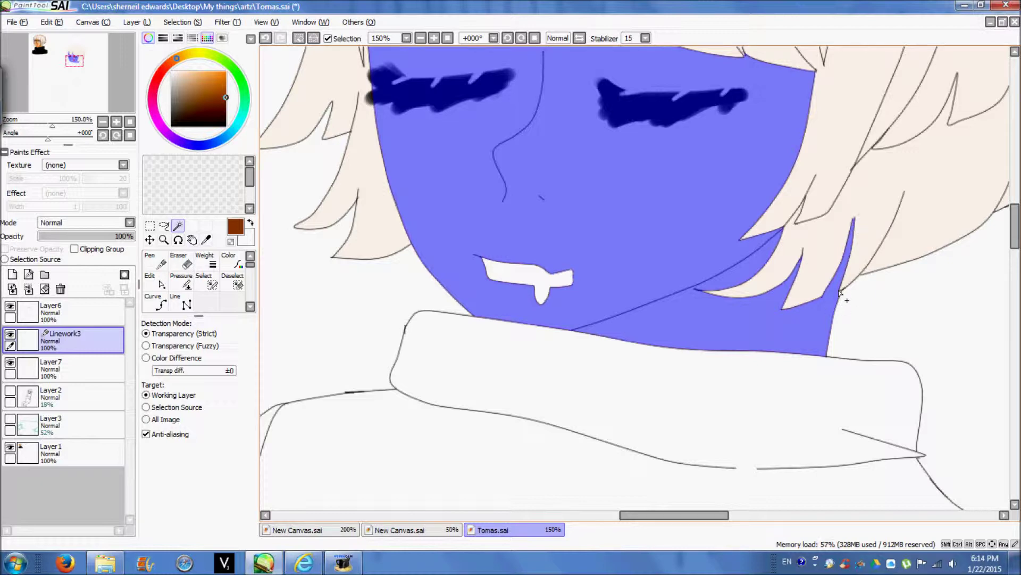
pyautogui.scroll(4, 662, 182)
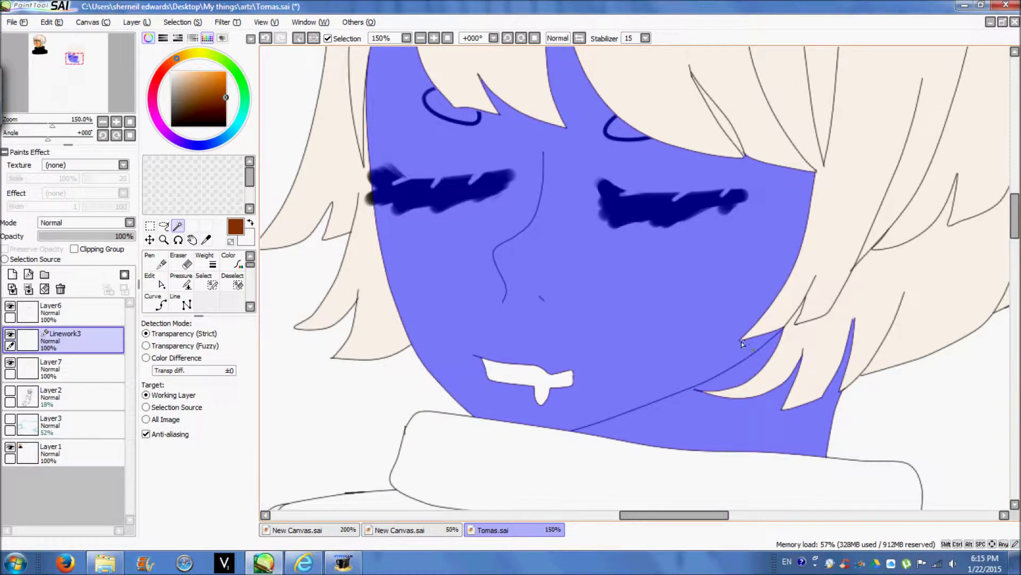
# Step: Rename the layer holding the cream hair fill as Hair
pyautogui.click(53, 369)
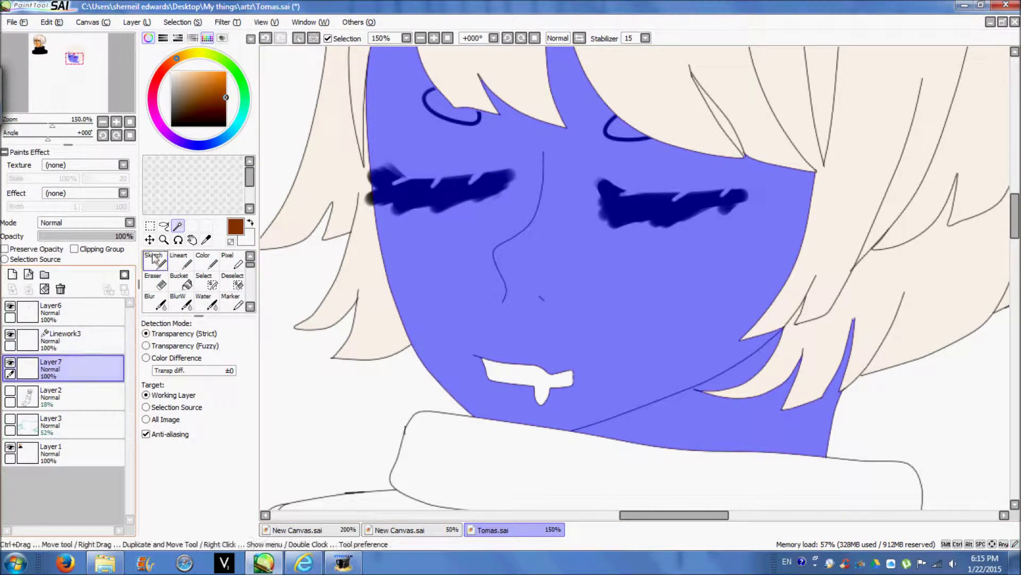
pyautogui.click(11, 365)
pyautogui.click(10, 365)
pyautogui.doubleClick(43, 372)
pyautogui.write('Hair')
pyautogui.click(545, 249)
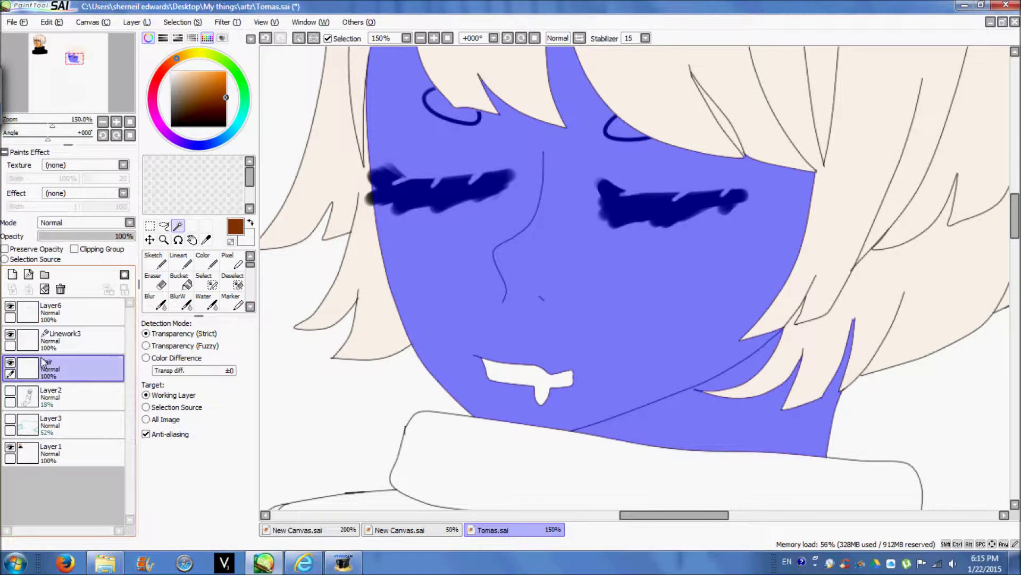
# Step: Create a new layer, place it below the Hair layer and name it Skin
pyautogui.click(12, 274)
pyautogui.moveTo(53, 368); pyautogui.dragTo(55, 399)
pyautogui.doubleClick(51, 396)
pyautogui.write('Skin')
pyautogui.press('Return')
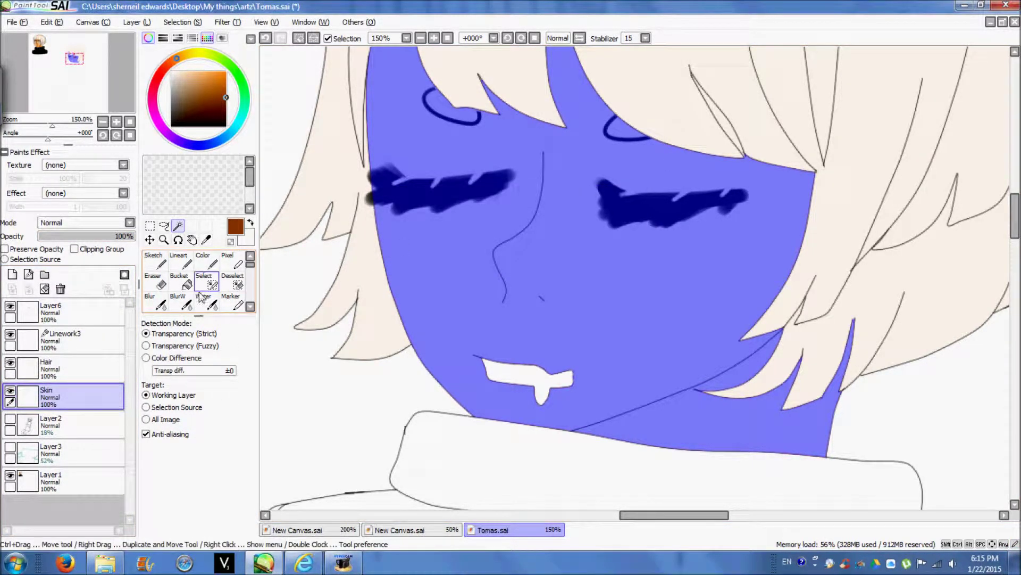
# Step: Pick the orange-tan skin colour from the reference figure's face
pyautogui.click(180, 287)
pyautogui.moveTo(655, 514); pyautogui.dragTo(449, 514)
pyautogui.moveTo(1015, 241); pyautogui.dragTo(1016, 184)
pyautogui.click(206, 262)
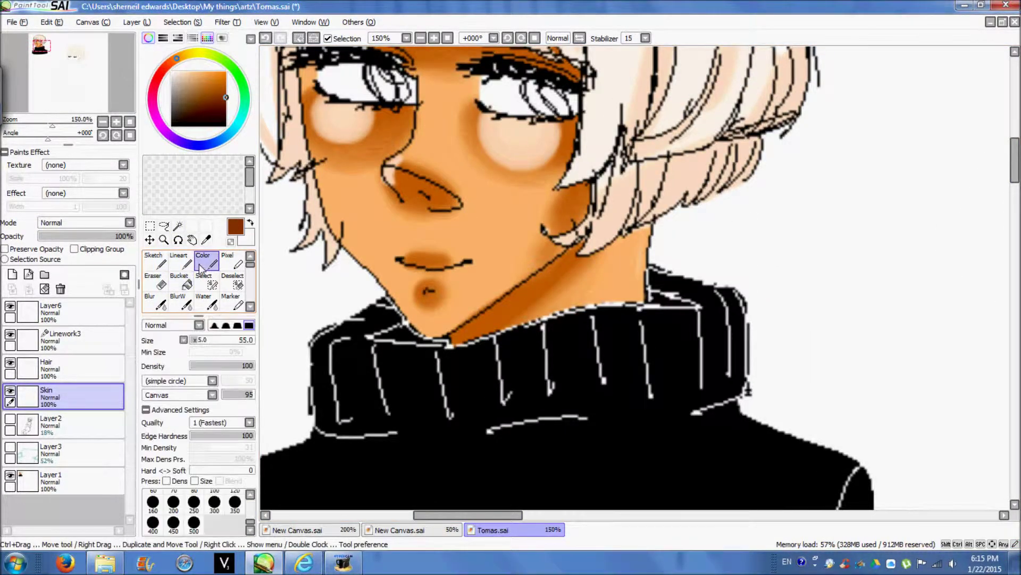
pyautogui.click(206, 239)
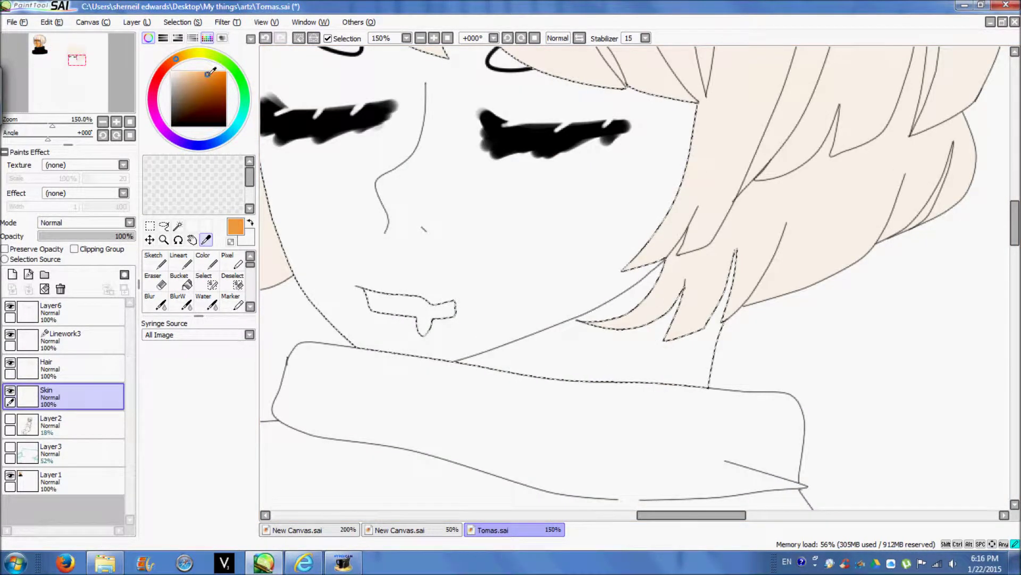
# Step: Bucket-fill the selected face and neck on the Skin layer with the orange-tan colour
pyautogui.click(181, 281)
pyautogui.click(482, 197)
pyautogui.click(420, 38)
pyautogui.click(420, 39)
pyautogui.click(434, 38)
pyautogui.click(434, 38)
pyautogui.moveTo(1014, 232); pyautogui.dragTo(1015, 222)
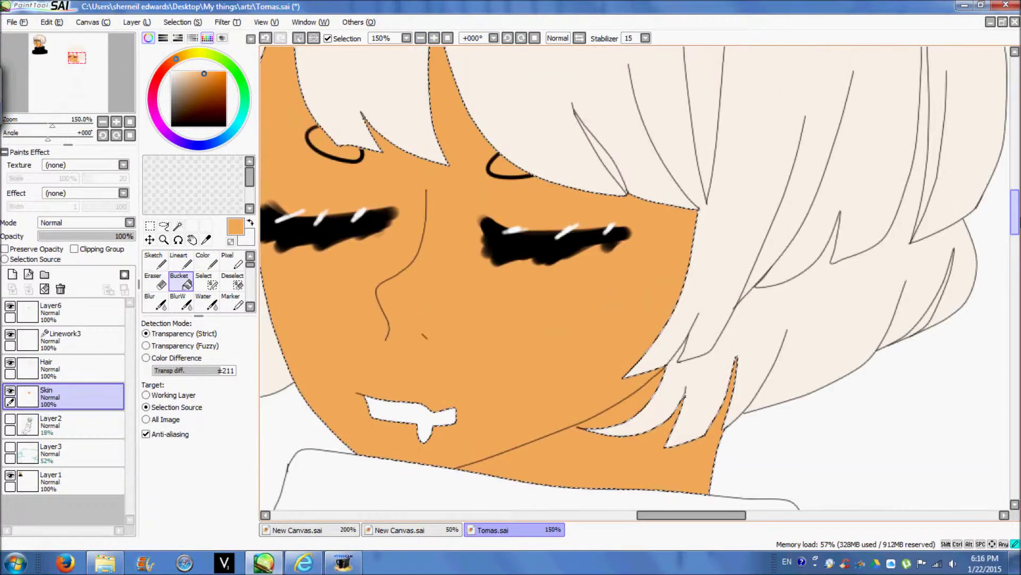
pyautogui.click(420, 37)
pyautogui.click(420, 37)
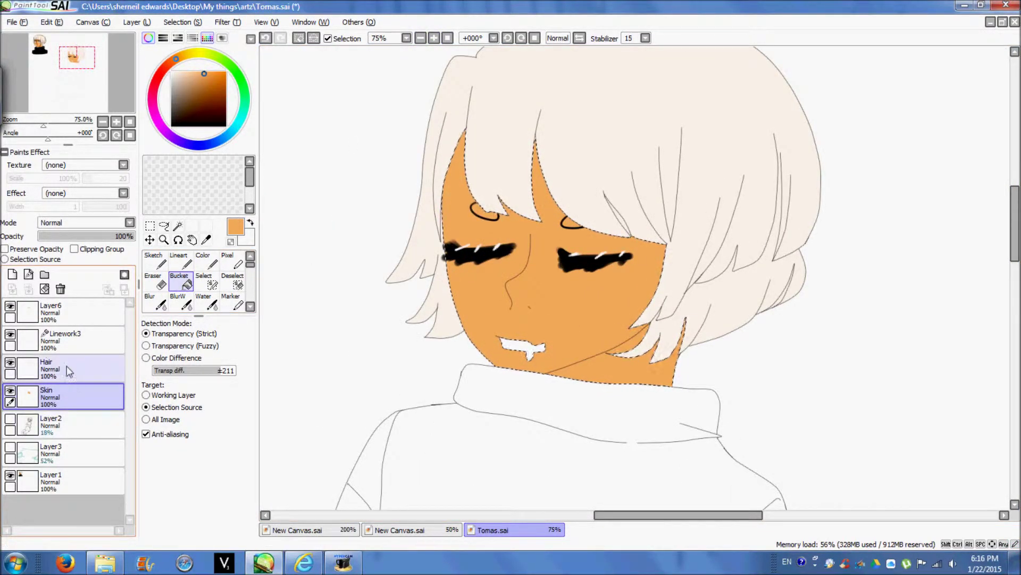
# Step: Clear the face selection and select the turtleneck sweater's collar, body and sleeves on the Linework3 layer with the Magic Wand
pyautogui.click(104, 330)
pyautogui.click(179, 227)
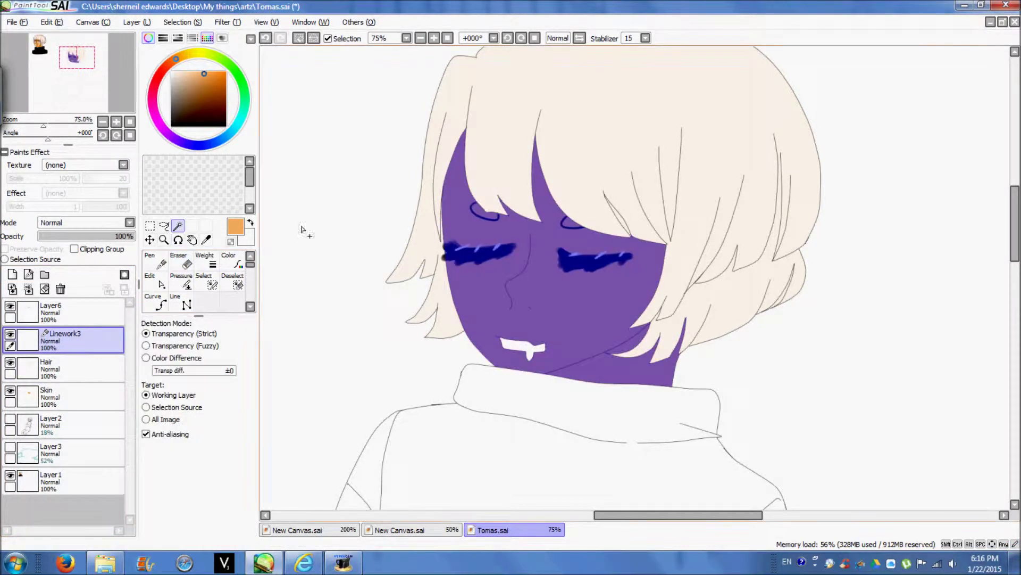
pyautogui.hotkey('ctrl', 'd')
pyautogui.click(179, 226)
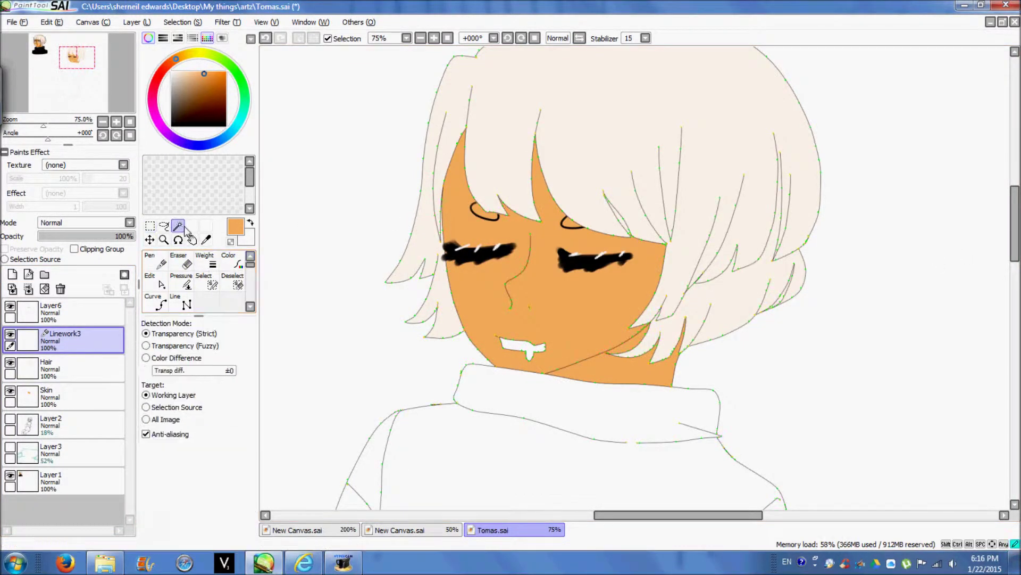
pyautogui.scroll(-5, 585, 239)
pyautogui.click(617, 142)
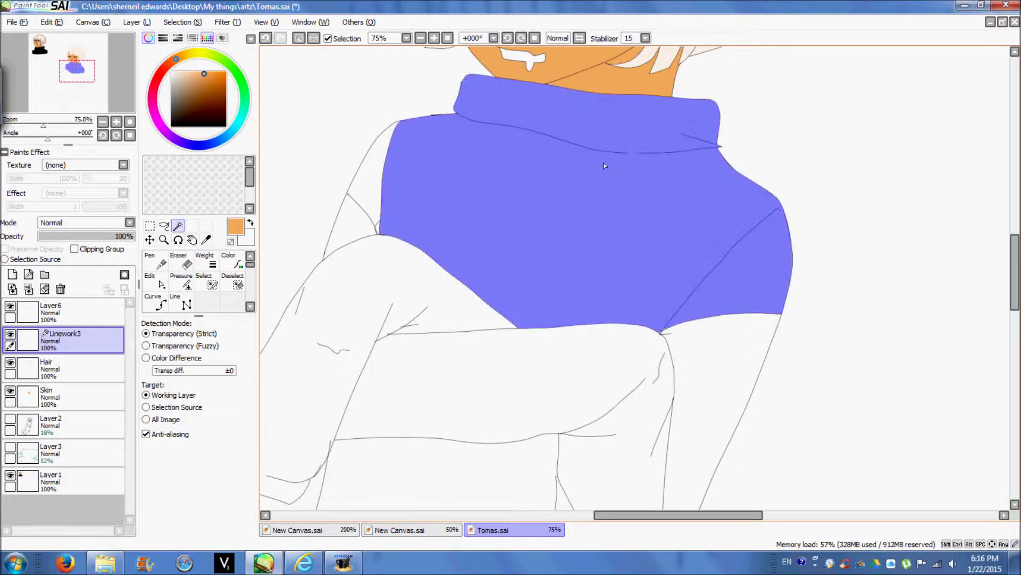
pyautogui.click(343, 221)
pyautogui.click(458, 312)
pyautogui.click(519, 360)
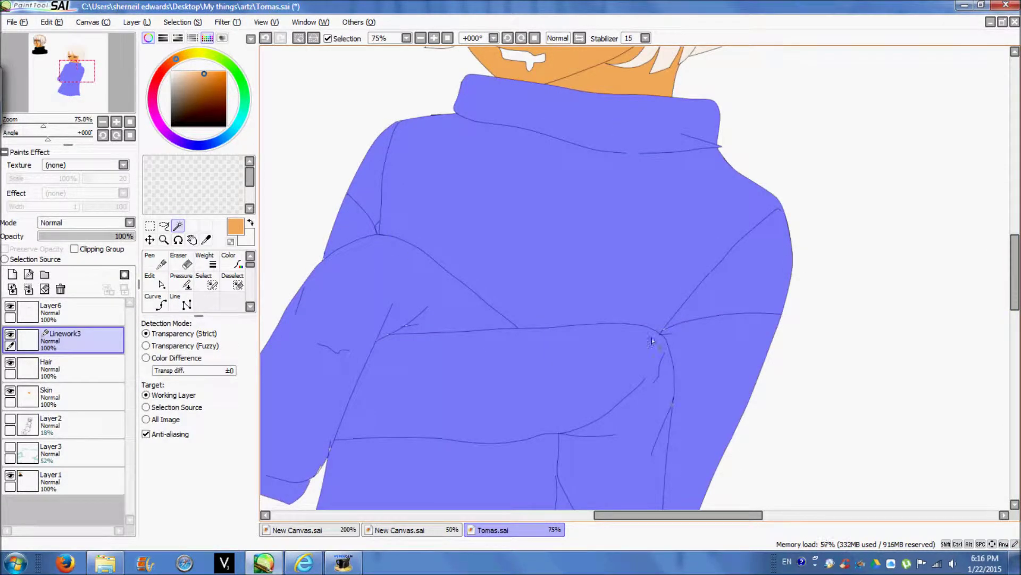
# Step: Paint missed spots along the sweater's cuff, sleeve and shoulder edges into the selection with the Select brush
pyautogui.moveTo(1015, 271); pyautogui.dragTo(985, 326)
pyautogui.moveTo(631, 515); pyautogui.dragTo(588, 515)
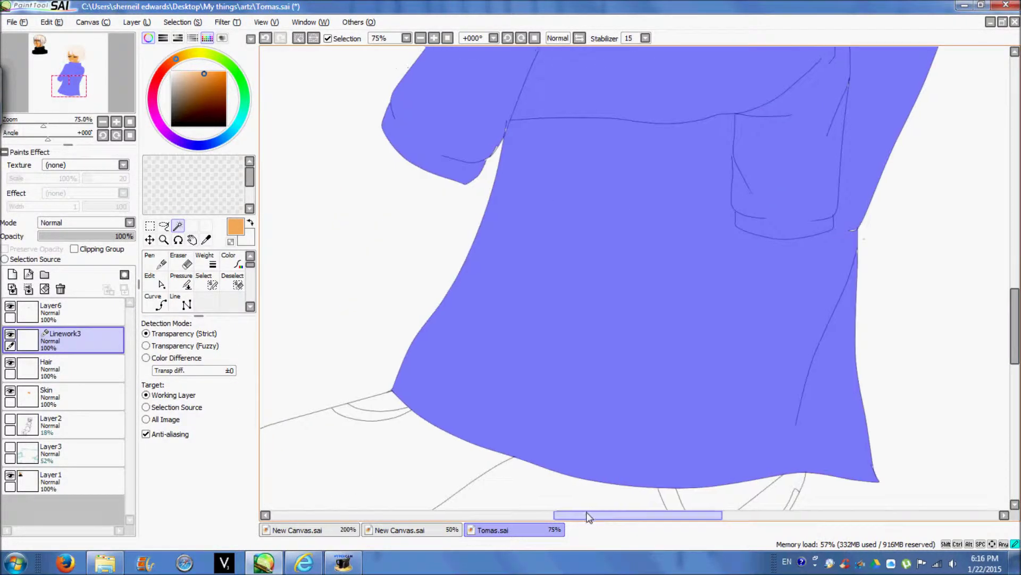
pyautogui.click(218, 282)
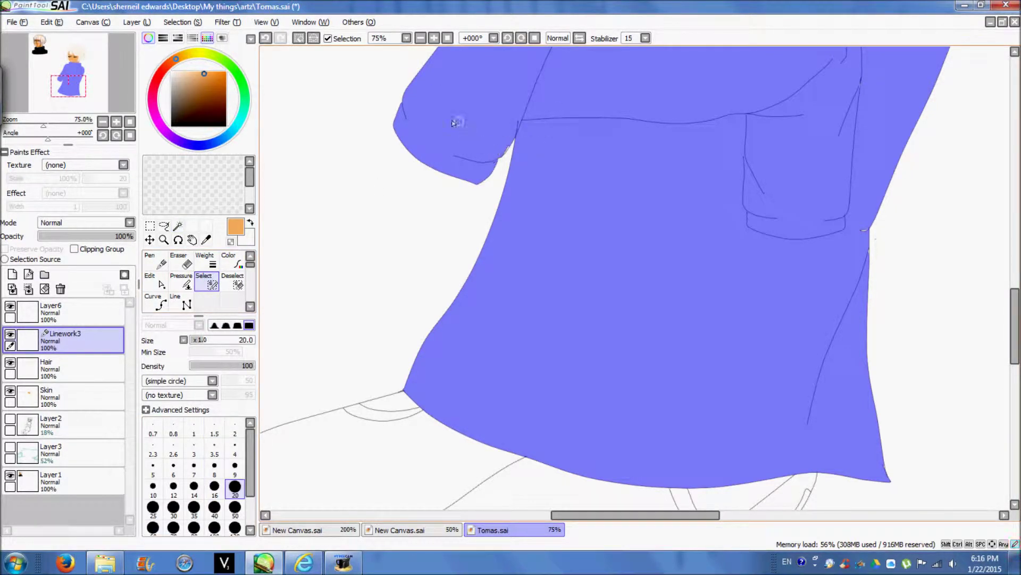
pyautogui.scroll(5, 889, 261)
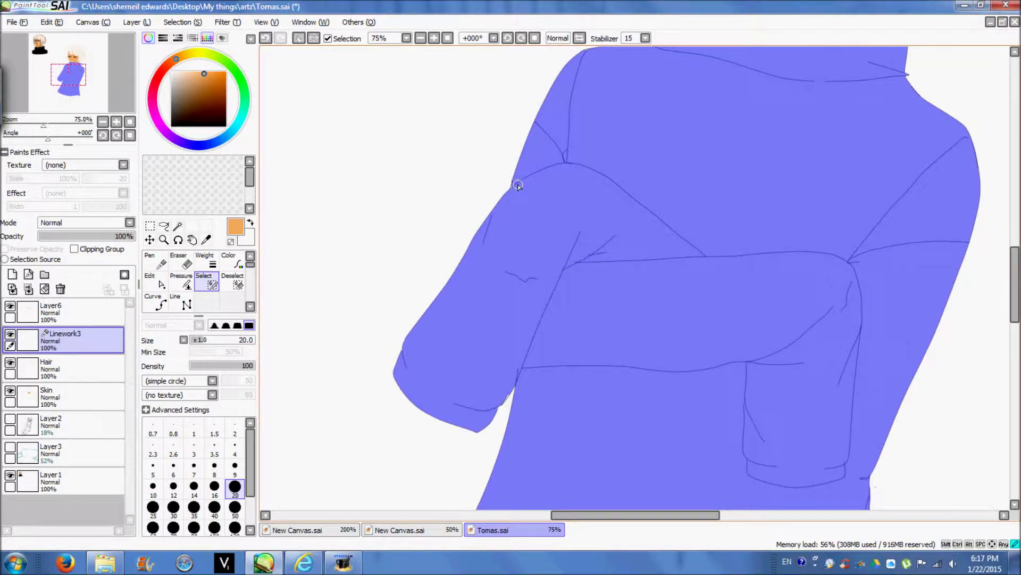
pyautogui.scroll(2, 1015, 266)
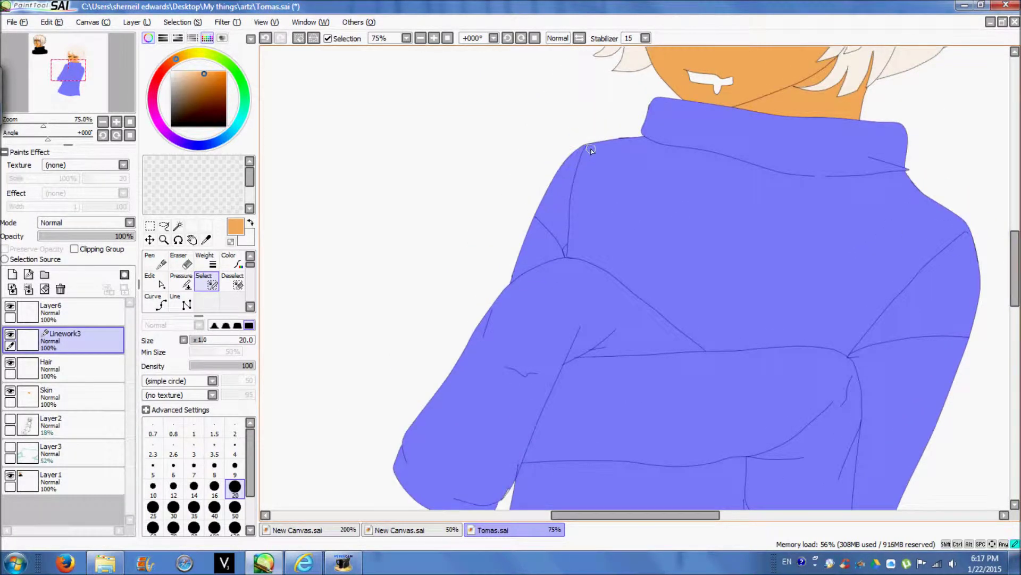
pyautogui.scroll(-5, 944, 212)
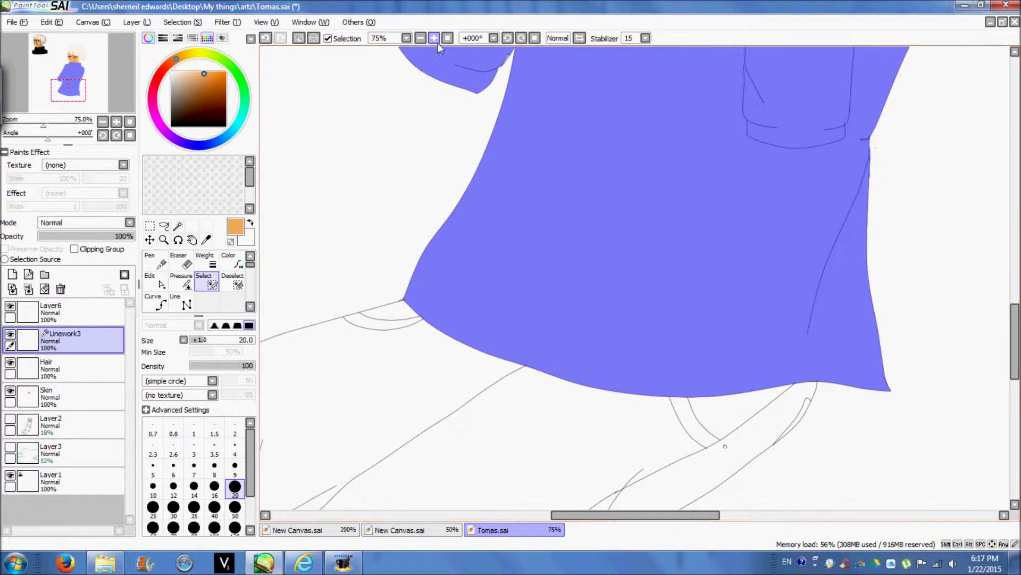
# Step: Close the small gap in the sweater selection at the pointed hem corner with the Select brush
pyautogui.click(436, 40)
pyautogui.click(436, 40)
pyautogui.click(436, 41)
pyautogui.click(436, 41)
pyautogui.moveTo(649, 514); pyautogui.dragTo(748, 514)
pyautogui.moveTo(1013, 364); pyautogui.dragTo(1013, 384)
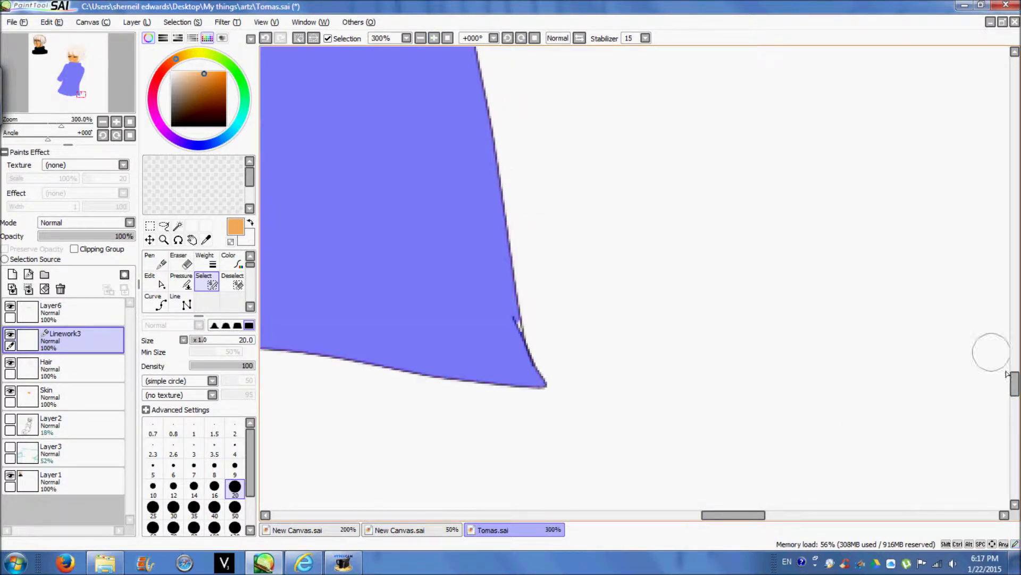
pyautogui.click(420, 38)
pyautogui.click(420, 38)
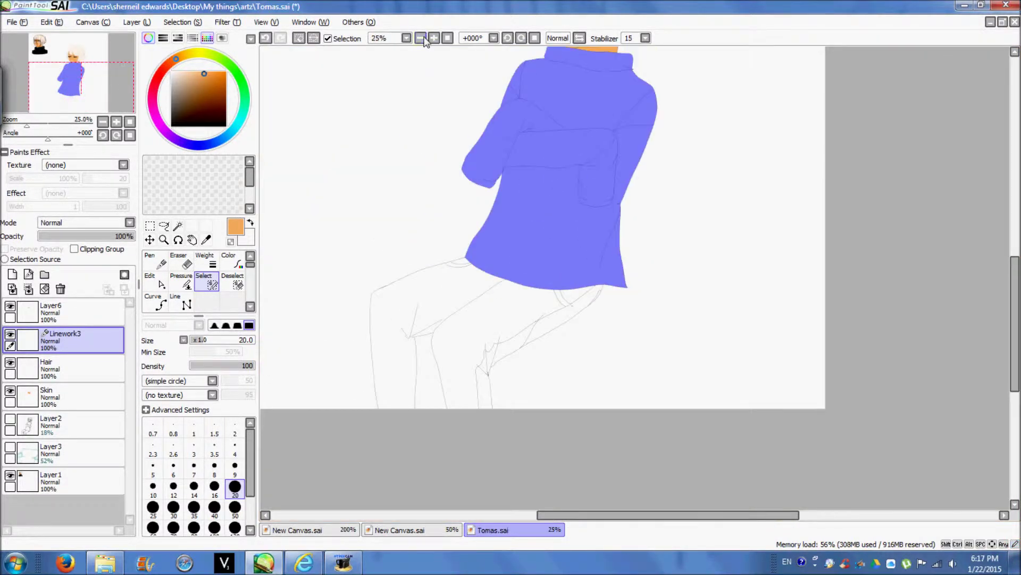
pyautogui.moveTo(1016, 317); pyautogui.dragTo(1016, 272)
pyautogui.click(434, 38)
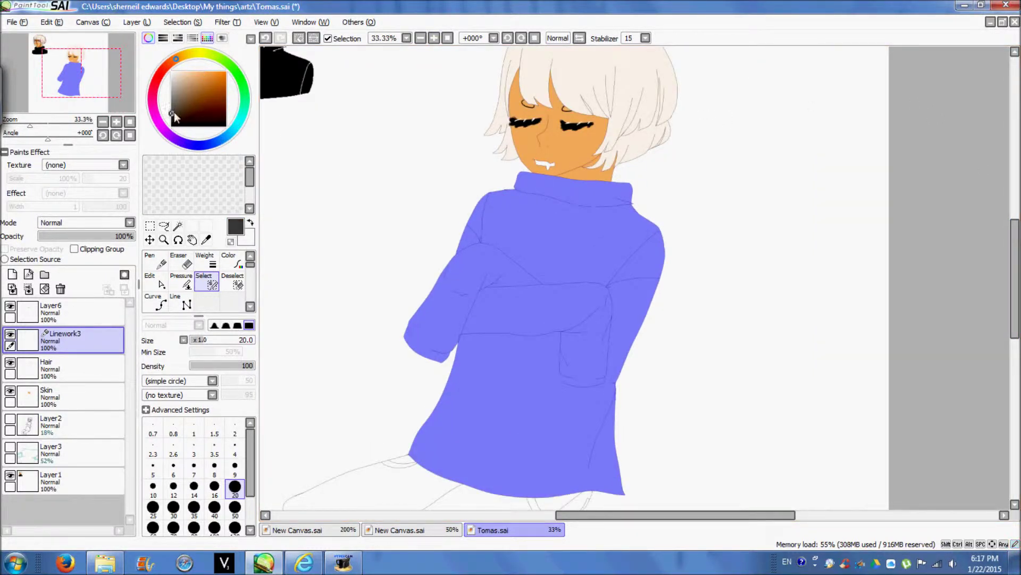
# Step: Create a layer named Sweater above the Hair layer and bucket-fill the selected sweater with near-black grey
pyautogui.click(69, 373)
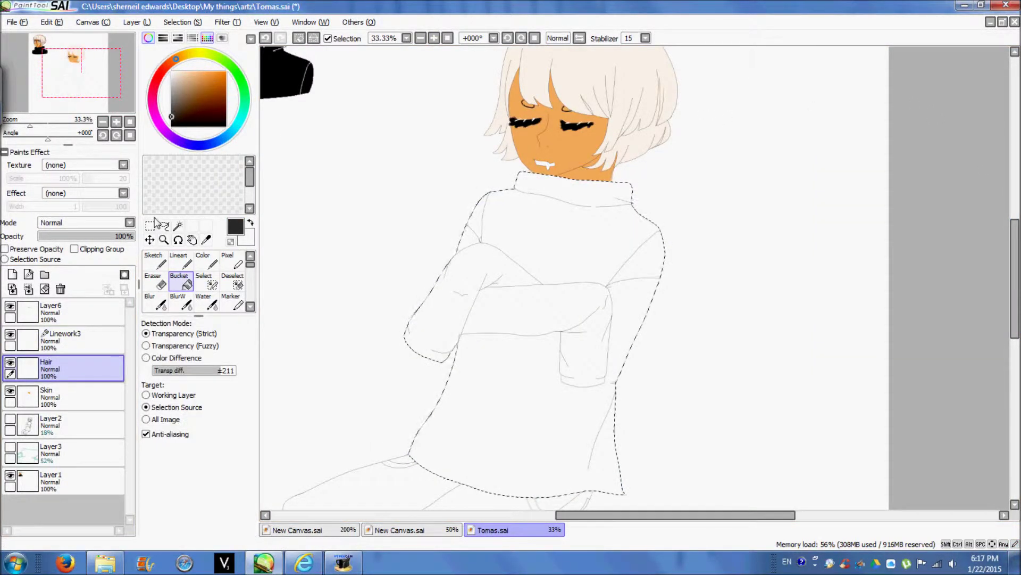
pyautogui.click(12, 275)
pyautogui.doubleClick(51, 362)
pyautogui.write('Sweater')
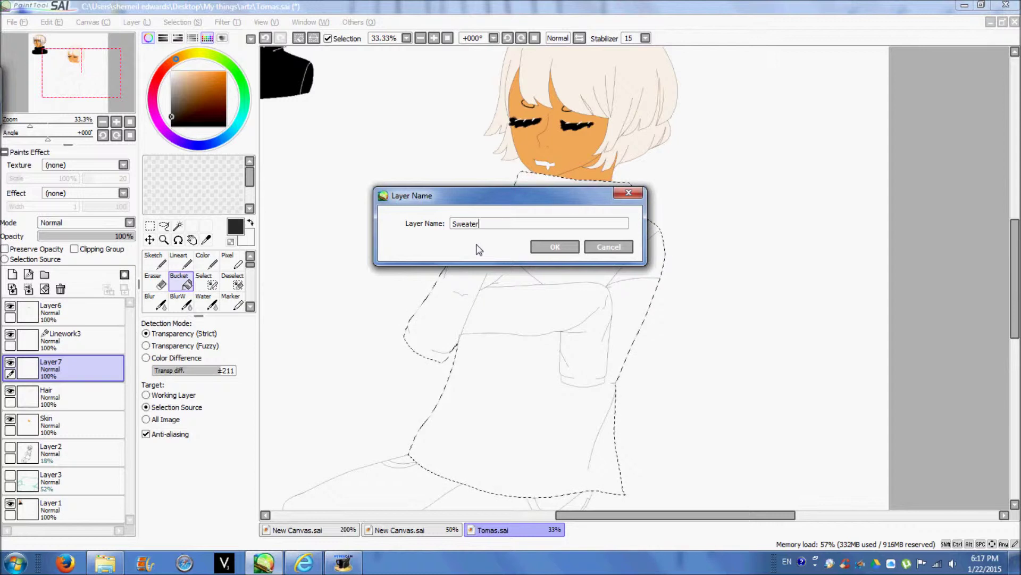
pyautogui.click(561, 246)
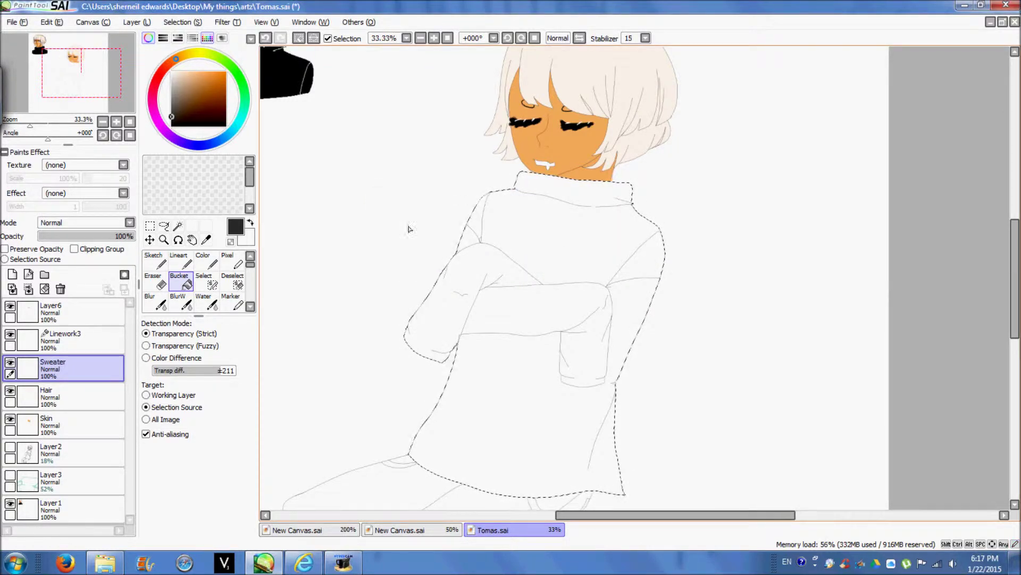
pyautogui.click(628, 318)
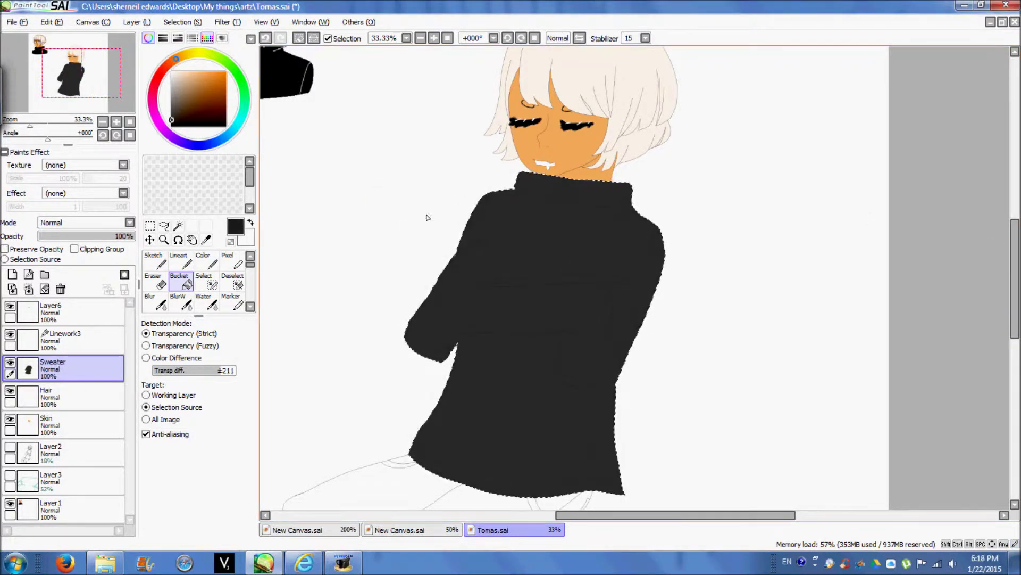
pyautogui.click(558, 213)
# Step: Clear the sweater selection and select both trouser legs, including the pockets and folds, on the Linework3 layer with the Magic Wand
pyautogui.moveTo(1015, 243); pyautogui.dragTo(999, 296)
pyautogui.click(178, 225)
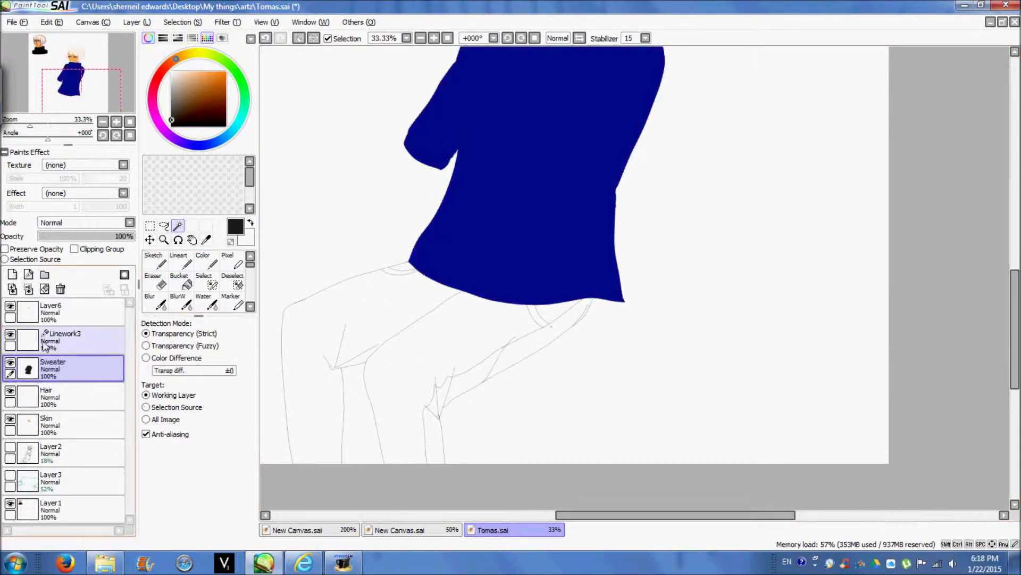
pyautogui.click(45, 346)
pyautogui.hotkey('ctrl', 'd')
pyautogui.click(408, 294)
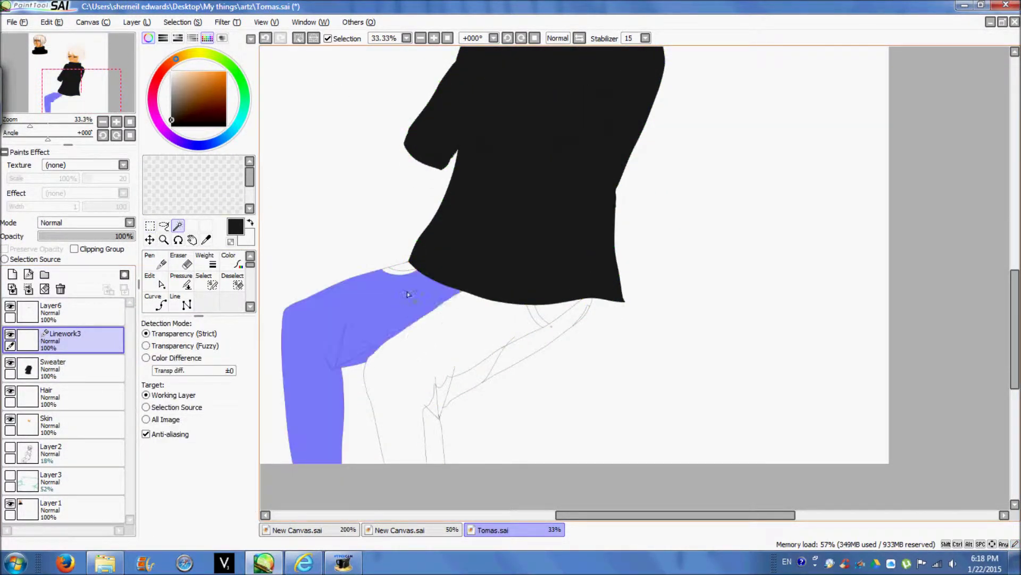
pyautogui.click(439, 344)
pyautogui.click(462, 388)
pyautogui.click(438, 408)
pyautogui.click(439, 420)
pyautogui.click(499, 360)
pyautogui.click(554, 313)
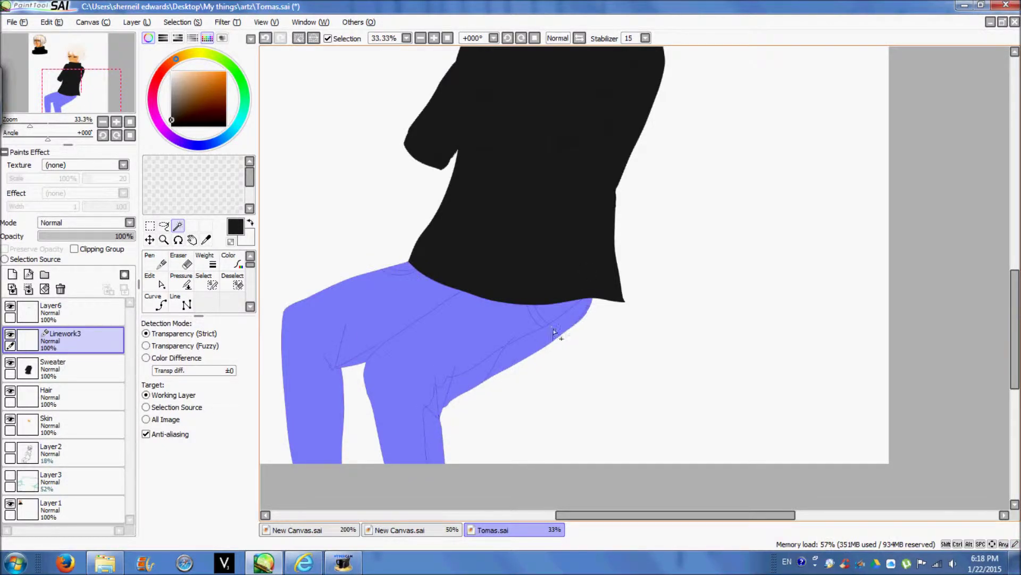
# Step: Paint the missed spots around the pants' folds, knee and outer edge into the selection with the Select brush
pyautogui.click(213, 282)
pyautogui.click(434, 38)
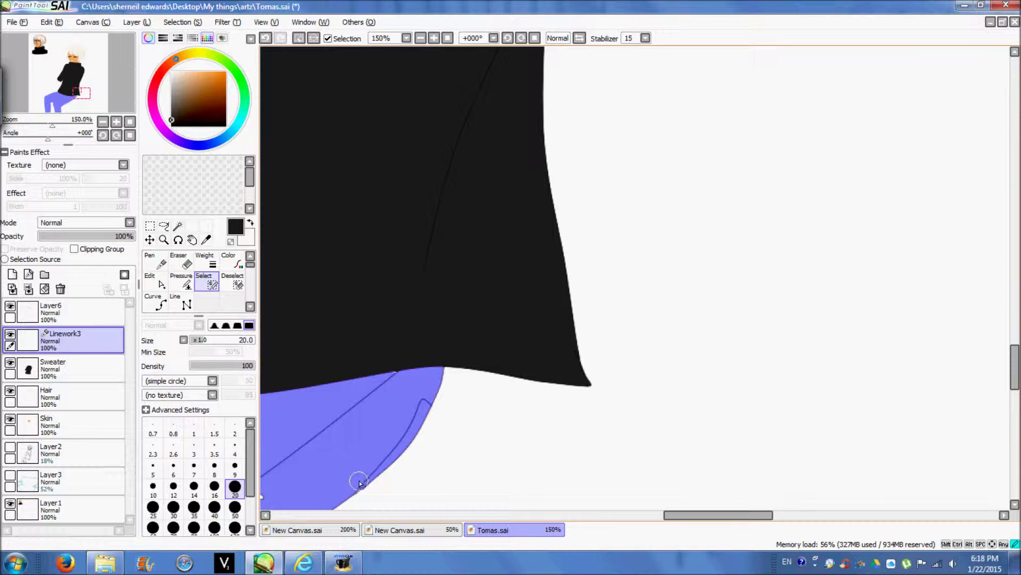
pyautogui.scroll(-3, 941, 326)
pyautogui.moveTo(718, 515); pyautogui.dragTo(532, 535)
pyautogui.moveTo(1014, 359); pyautogui.dragTo(1013, 419)
pyautogui.moveTo(543, 516); pyautogui.dragTo(637, 516)
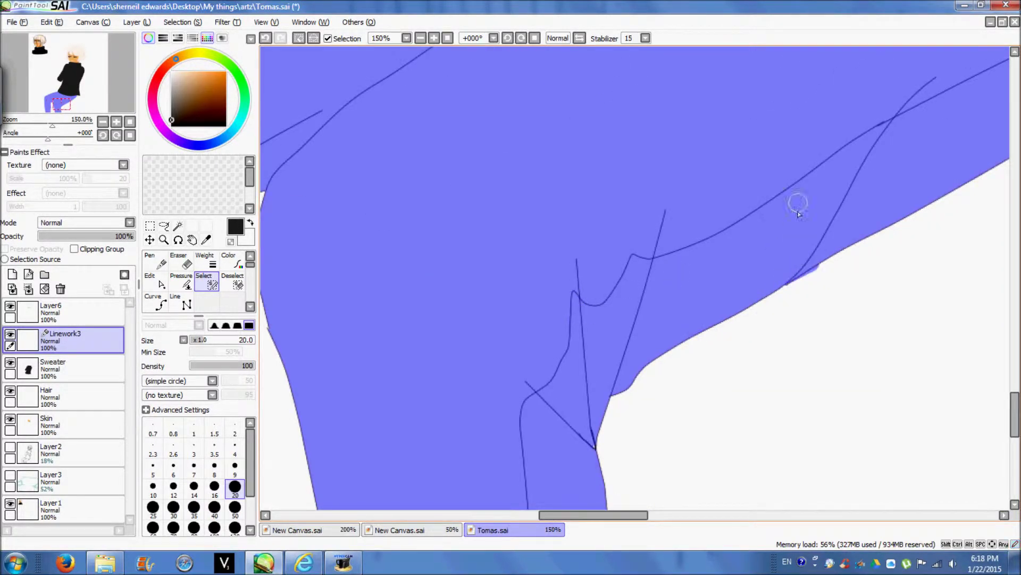
pyautogui.scroll(-4, 777, 226)
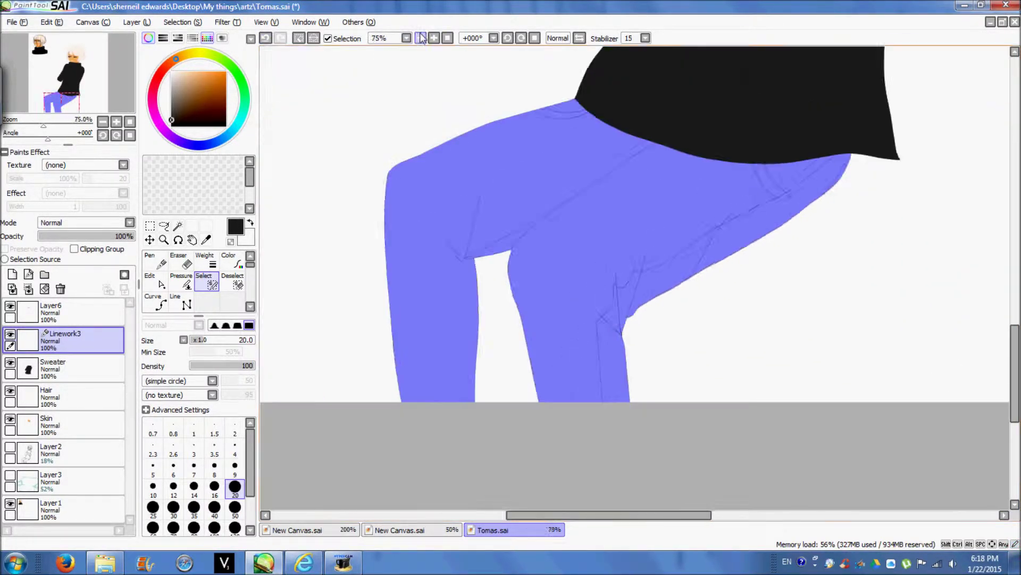
# Step: Create a layer named Pants above the Sweater layer and bucket-fill the selected pants with pale cyan
pyautogui.moveTo(1015, 320); pyautogui.dragTo(1010, 246)
pyautogui.click(236, 127)
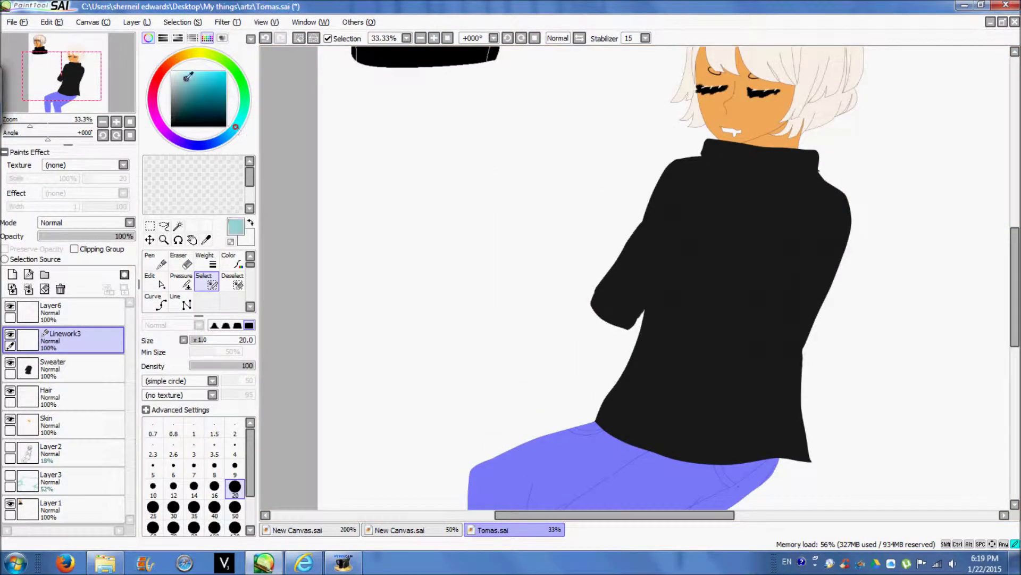
pyautogui.click(59, 368)
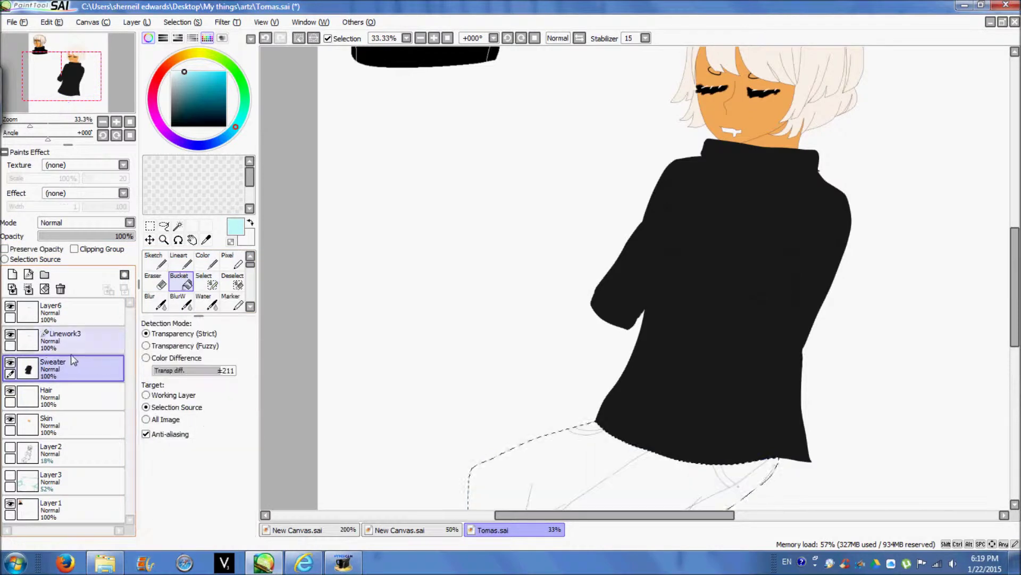
pyautogui.click(12, 274)
pyautogui.doubleClick(71, 372)
pyautogui.write('Pants')
pyautogui.click(555, 246)
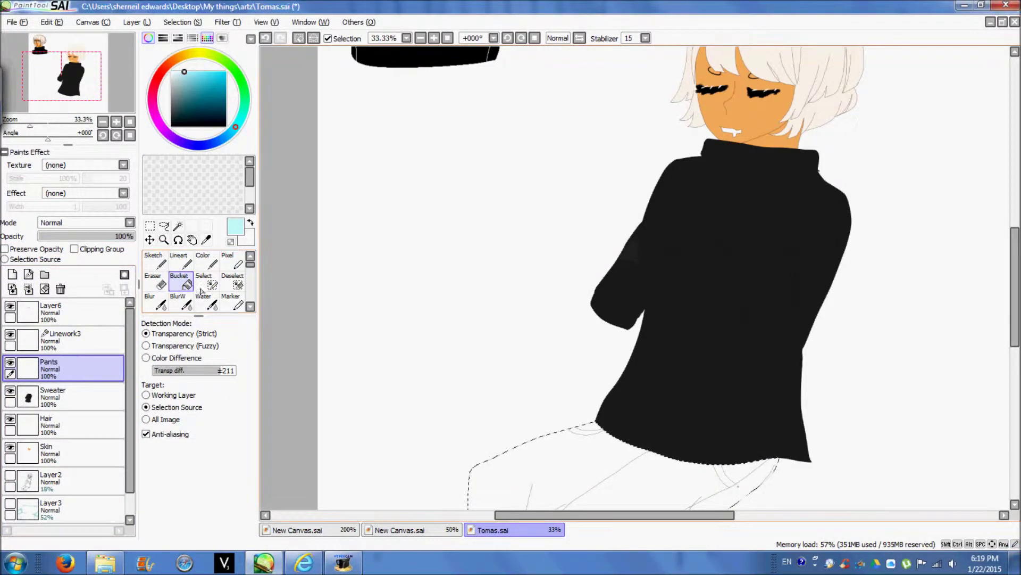
pyautogui.click(612, 479)
# Step: Clear the pants selection and pick the peach shading colour from the reference figure's hair
pyautogui.moveTo(1016, 243); pyautogui.dragTo(1016, 201)
pyautogui.click(150, 225)
pyautogui.click(948, 249)
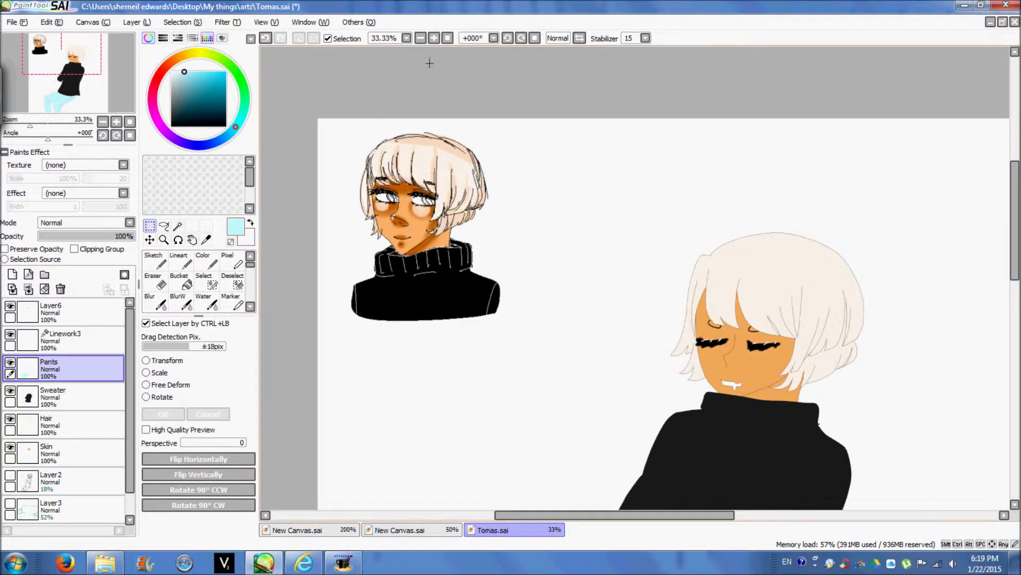
pyautogui.click(208, 241)
pyautogui.click(440, 142)
# Step: Select the filled hair area on the Hair layer with the Magic Wand
pyautogui.click(435, 39)
pyautogui.click(434, 39)
pyautogui.moveTo(659, 515); pyautogui.dragTo(733, 515)
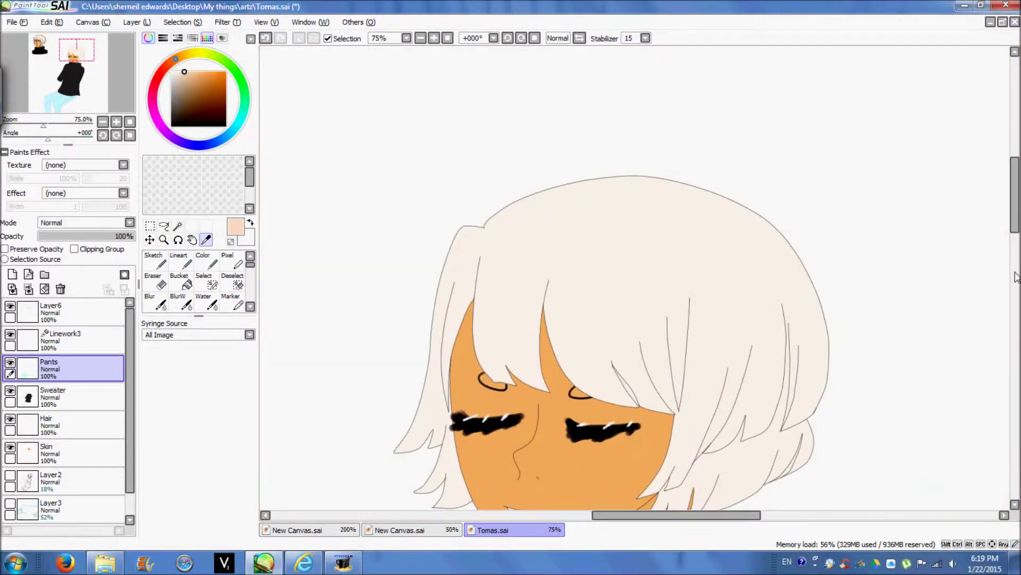
pyautogui.scroll(-2, 1016, 276)
pyautogui.click(64, 425)
pyautogui.click(179, 261)
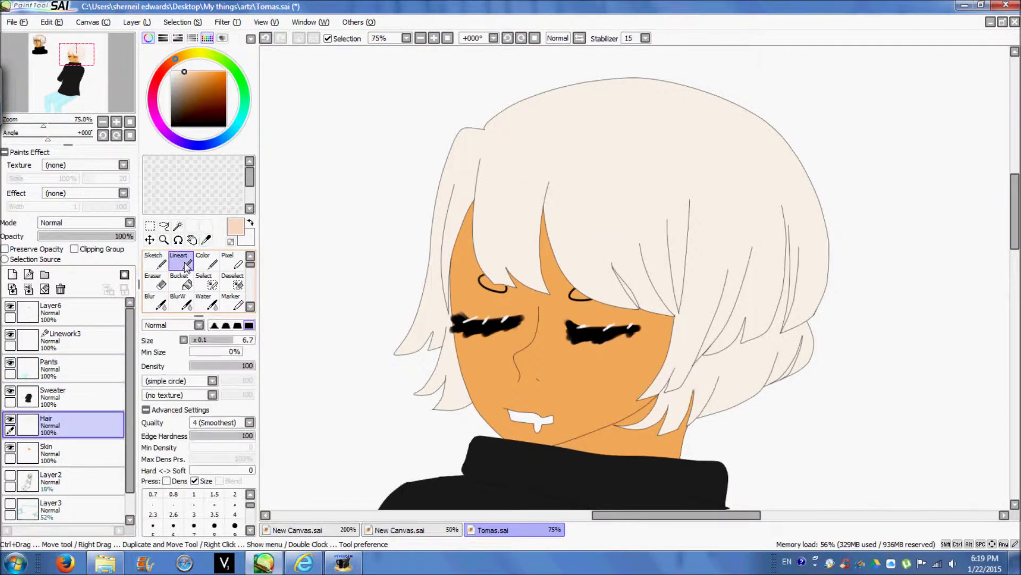
pyautogui.click(178, 225)
pyautogui.click(603, 204)
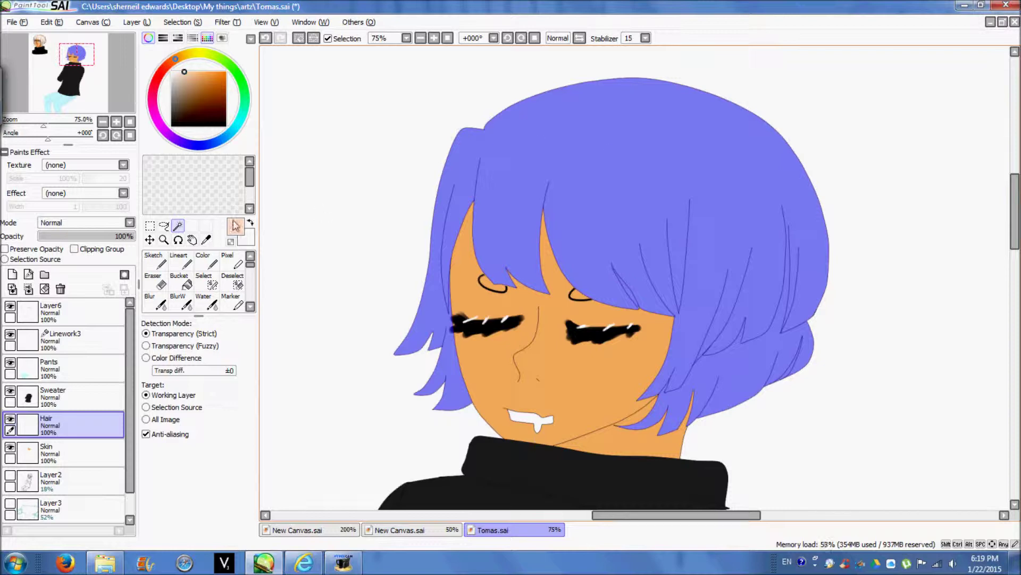
# Step: Switch to the Brush tool for shading the selected hair
pyautogui.click(206, 261)
pyautogui.click(250, 306)
pyautogui.click(250, 306)
pyautogui.click(249, 307)
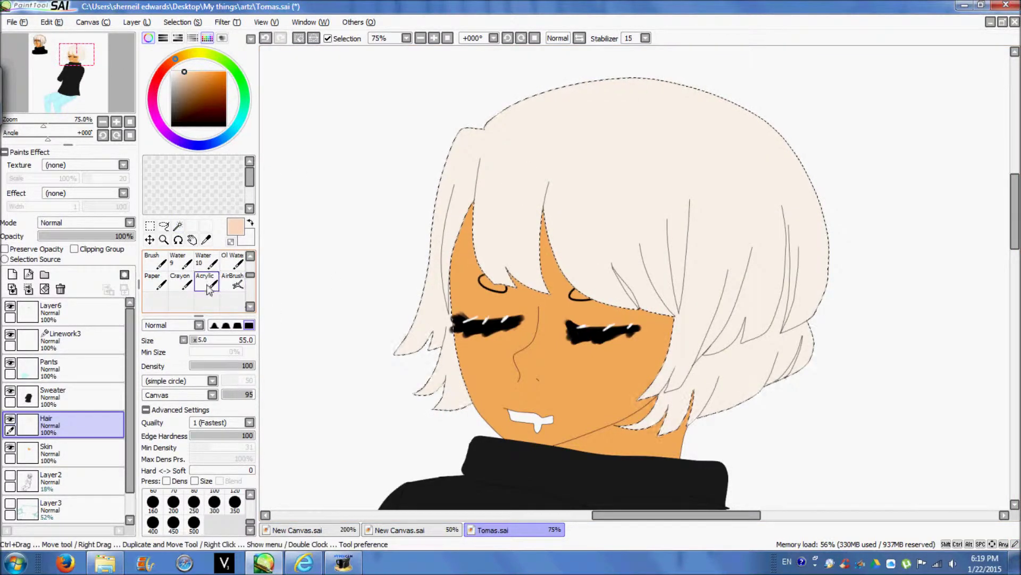
pyautogui.click(155, 261)
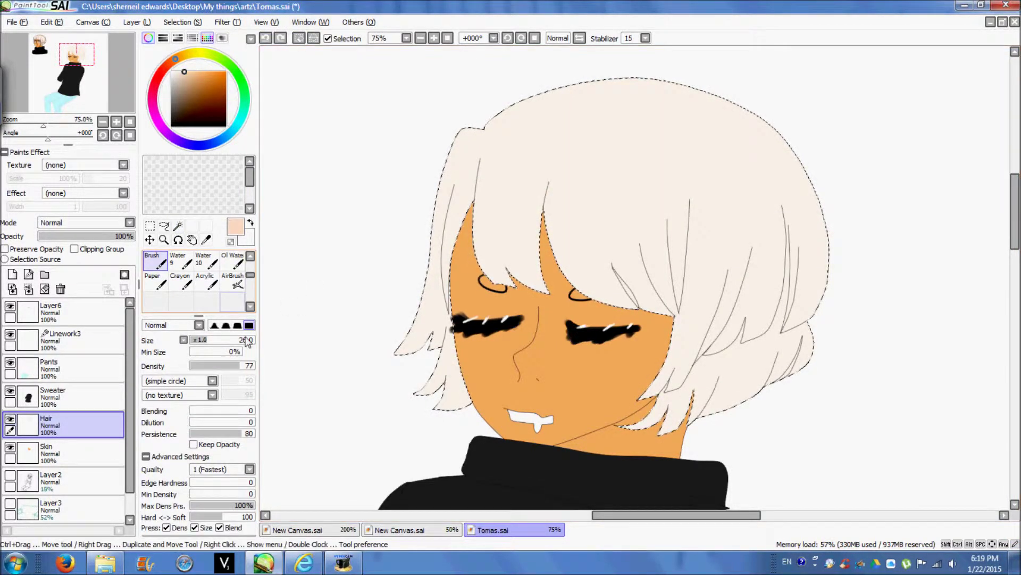
# Step: Try two peach shading strokes on the fringe, and undo them
pyautogui.moveTo(533, 164); pyautogui.dragTo(523, 199)
pyautogui.moveTo(534, 162)
pyautogui.mouseDown()
pyautogui.moveTo(520, 239)
pyautogui.moveTo(534, 261)
pyautogui.mouseUp()
pyautogui.click(266, 38)
pyautogui.click(267, 37)
# Step: Hide the colour swatches and set the brush size to 50
pyautogui.moveTo(213, 340); pyautogui.dragTo(197, 340)
pyautogui.moveTo(234, 351); pyautogui.dragTo(184, 351)
pyautogui.click(208, 38)
pyautogui.click(250, 530)
pyautogui.click(235, 502)
pyautogui.click(250, 530)
pyautogui.click(235, 521)
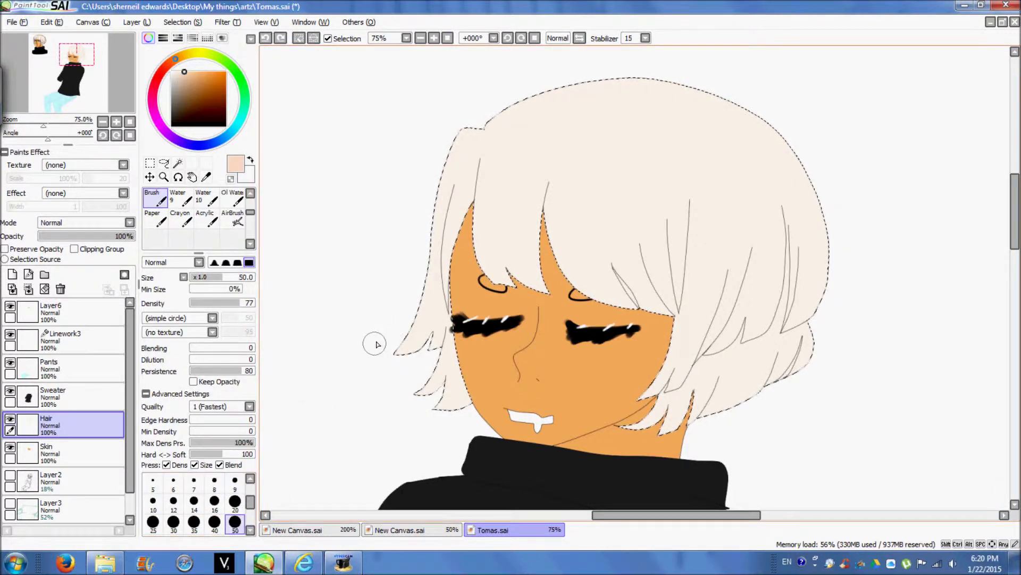
# Step: Shade the lower back hair, the strands beside the cheek and the outer back edge with soft peach brush strokes
pyautogui.scroll(1, 479, 276)
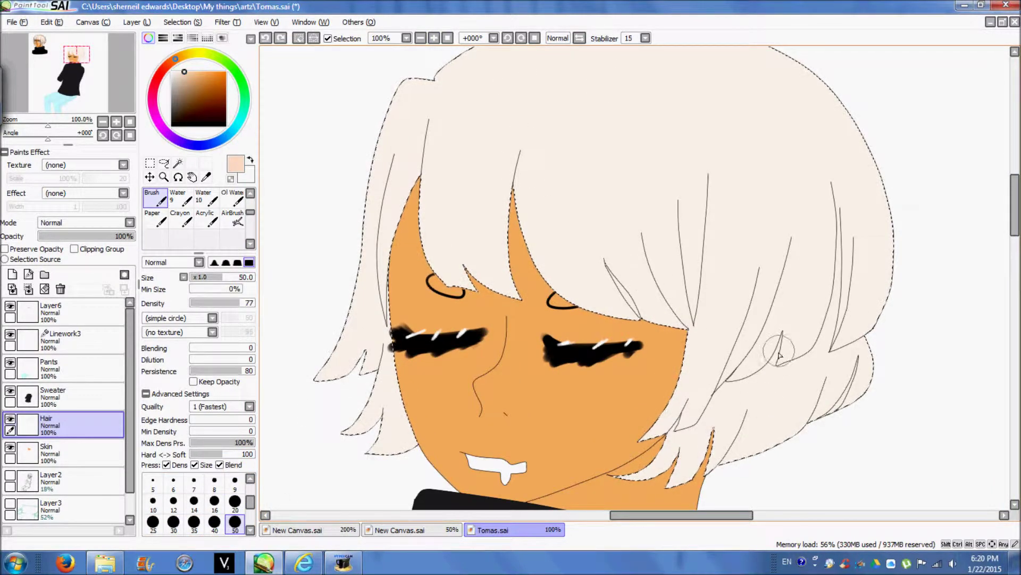
pyautogui.moveTo(780, 337); pyautogui.dragTo(875, 399)
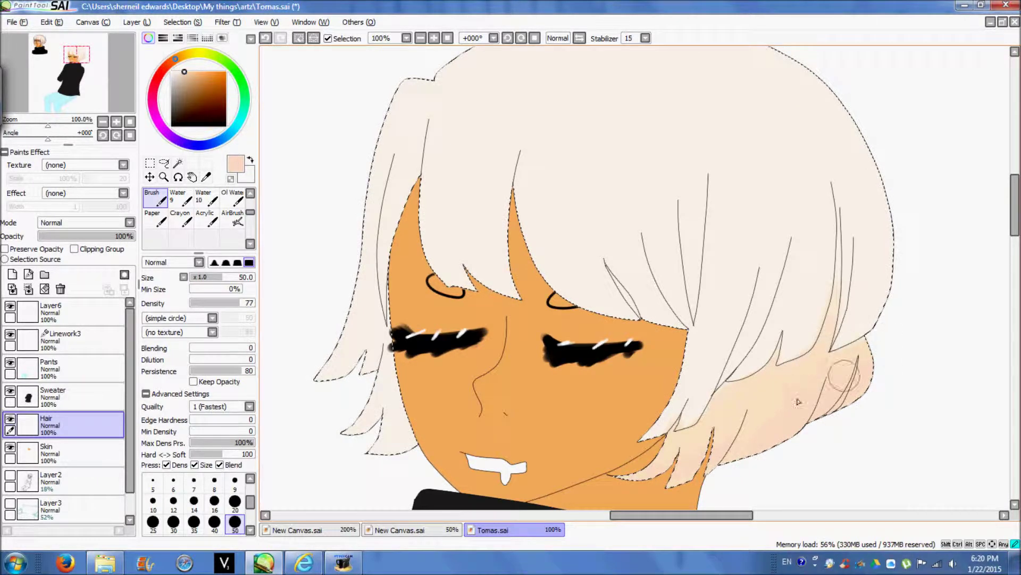
pyautogui.moveTo(791, 283)
pyautogui.mouseDown()
pyautogui.moveTo(798, 218)
pyautogui.moveTo(789, 311)
pyautogui.moveTo(745, 364)
pyautogui.mouseUp()
pyautogui.moveTo(883, 320); pyautogui.dragTo(878, 165)
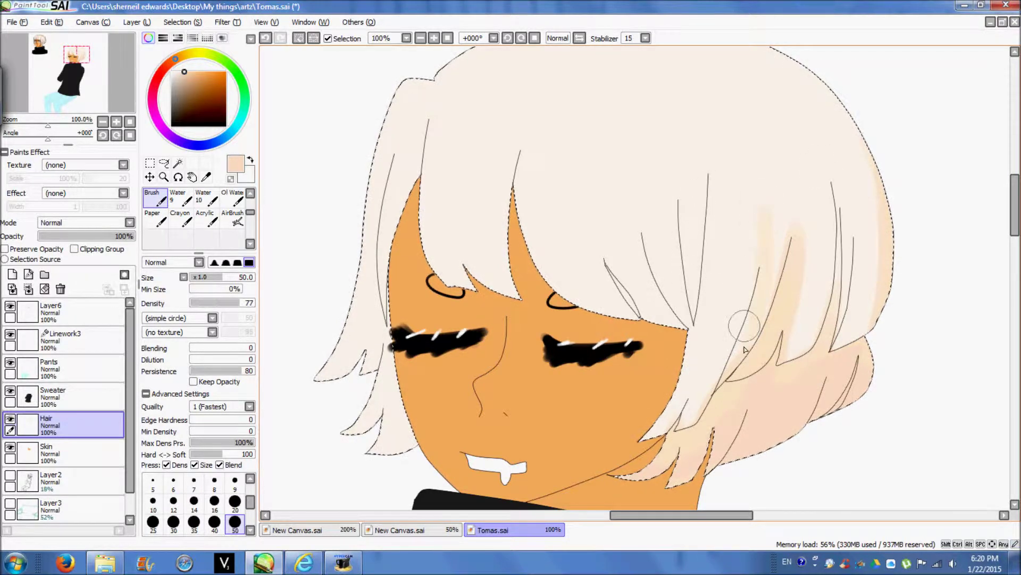
# Step: Shade the side locks at the front of the face and the fringe strands around the forehead parting in peach
pyautogui.moveTo(426, 109)
pyautogui.mouseDown()
pyautogui.moveTo(385, 191)
pyautogui.moveTo(397, 269)
pyautogui.moveTo(370, 312)
pyautogui.moveTo(391, 436)
pyautogui.mouseUp()
pyautogui.moveTo(382, 196); pyautogui.dragTo(380, 234)
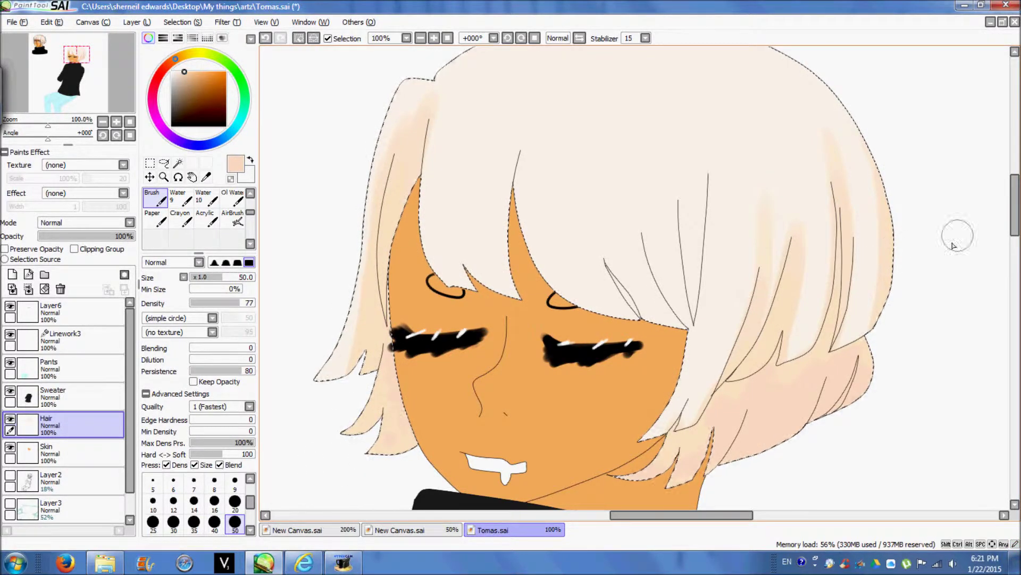
pyautogui.moveTo(1010, 208); pyautogui.dragTo(1009, 195)
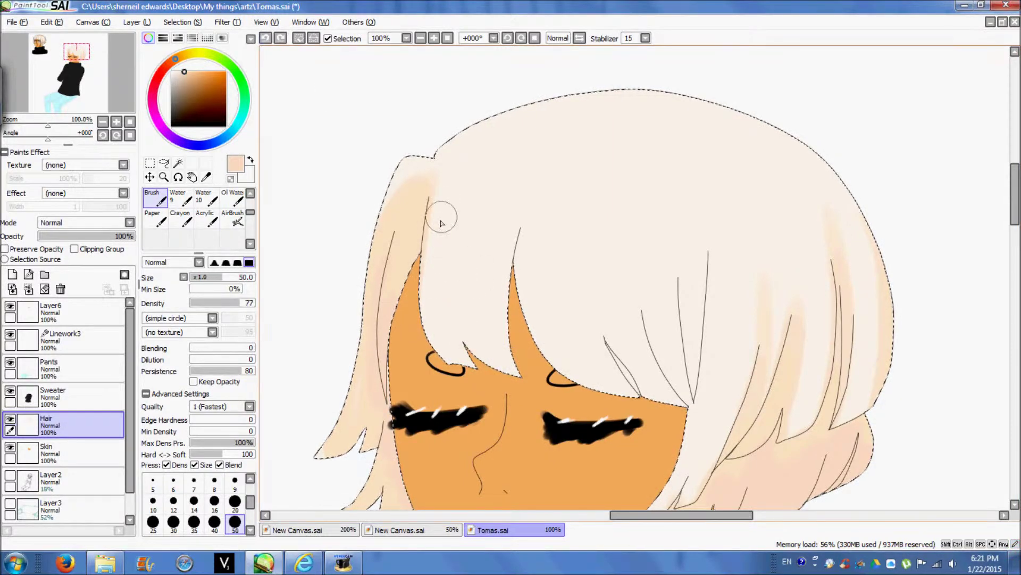
pyautogui.moveTo(475, 163)
pyautogui.mouseDown()
pyautogui.moveTo(499, 373)
pyautogui.moveTo(480, 170)
pyautogui.moveTo(472, 335)
pyautogui.mouseUp()
pyautogui.click(421, 37)
pyautogui.click(434, 38)
pyautogui.moveTo(524, 210); pyautogui.dragTo(611, 424)
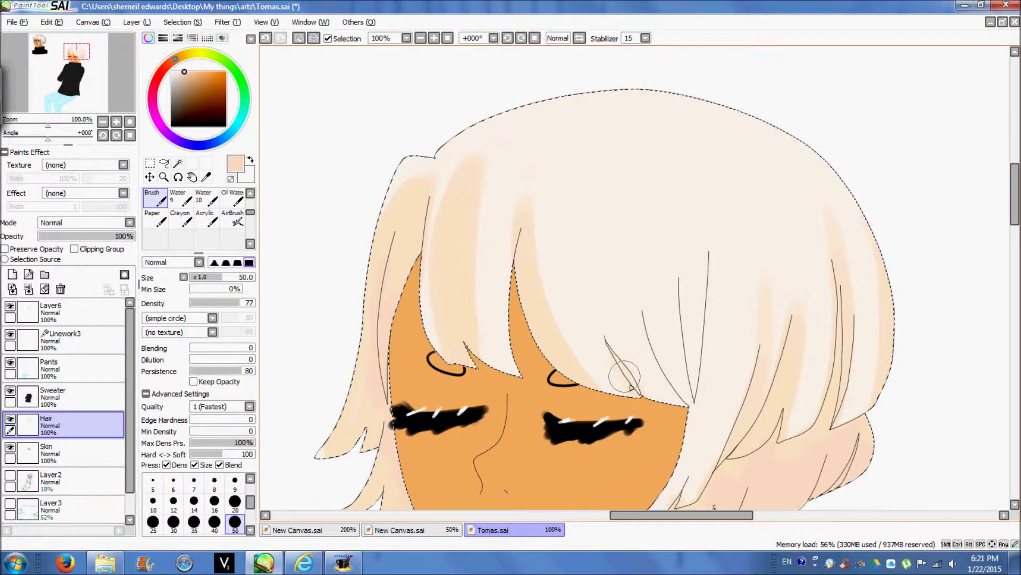
# Step: Shade the converging strands in the middle of the hair and the upper edge of the crown in peach
pyautogui.moveTo(641, 253); pyautogui.dragTo(693, 412)
pyautogui.moveTo(677, 157); pyautogui.dragTo(694, 391)
pyautogui.moveTo(716, 186); pyautogui.dragTo(713, 394)
pyautogui.click(265, 38)
pyautogui.moveTo(692, 159); pyautogui.dragTo(693, 311)
pyautogui.moveTo(675, 127); pyautogui.dragTo(699, 261)
pyautogui.moveTo(546, 104)
pyautogui.mouseDown()
pyautogui.moveTo(650, 96)
pyautogui.moveTo(762, 117)
pyautogui.moveTo(804, 143)
pyautogui.mouseUp()
# Step: Try extending the peach shading along the front of the crown, and undo those strokes
pyautogui.moveTo(482, 122); pyautogui.dragTo(584, 103)
pyautogui.moveTo(466, 142)
pyautogui.mouseDown()
pyautogui.moveTo(536, 119)
pyautogui.moveTo(659, 117)
pyautogui.mouseUp()
pyautogui.click(266, 38)
pyautogui.click(421, 37)
pyautogui.click(421, 38)
pyautogui.click(434, 37)
pyautogui.click(266, 38)
pyautogui.click(265, 38)
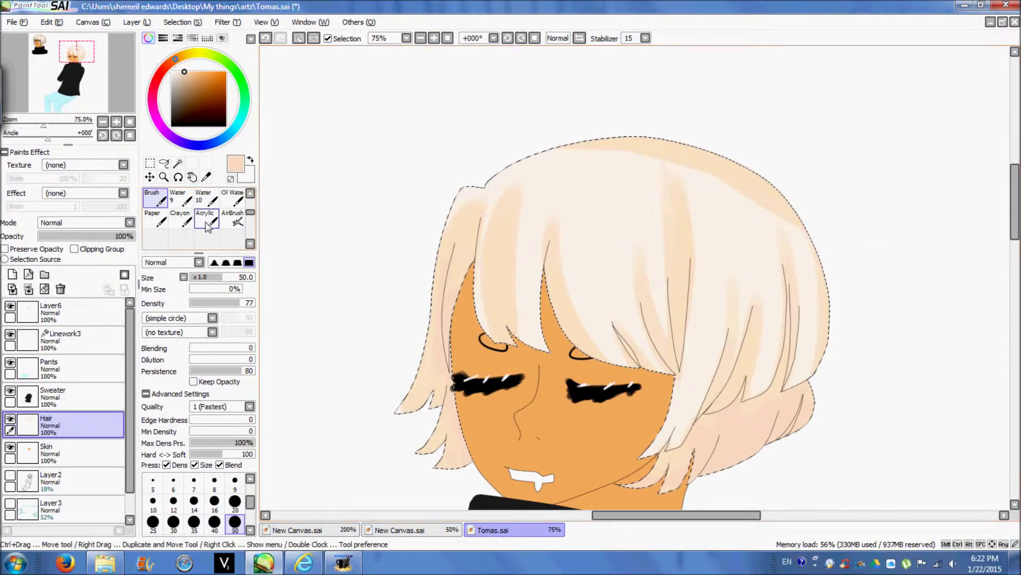
# Step: Deepen the hair shading with brown brush strokes along the strand lines, the crown's back edge and the lower back hair
pyautogui.click(250, 244)
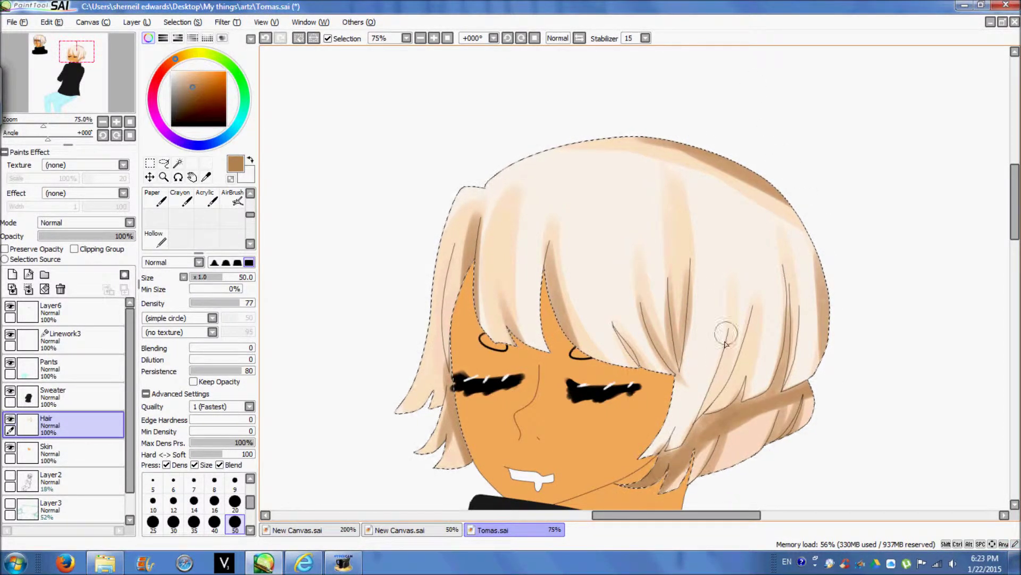
pyautogui.moveTo(747, 343)
pyautogui.mouseDown()
pyautogui.moveTo(746, 368)
pyautogui.moveTo(734, 396)
pyautogui.mouseUp()
pyautogui.moveTo(1014, 206)
pyautogui.mouseDown()
pyautogui.moveTo(1014, 227)
pyautogui.moveTo(1014, 213)
pyautogui.mouseUp()
pyautogui.scroll(1, 202, 237)
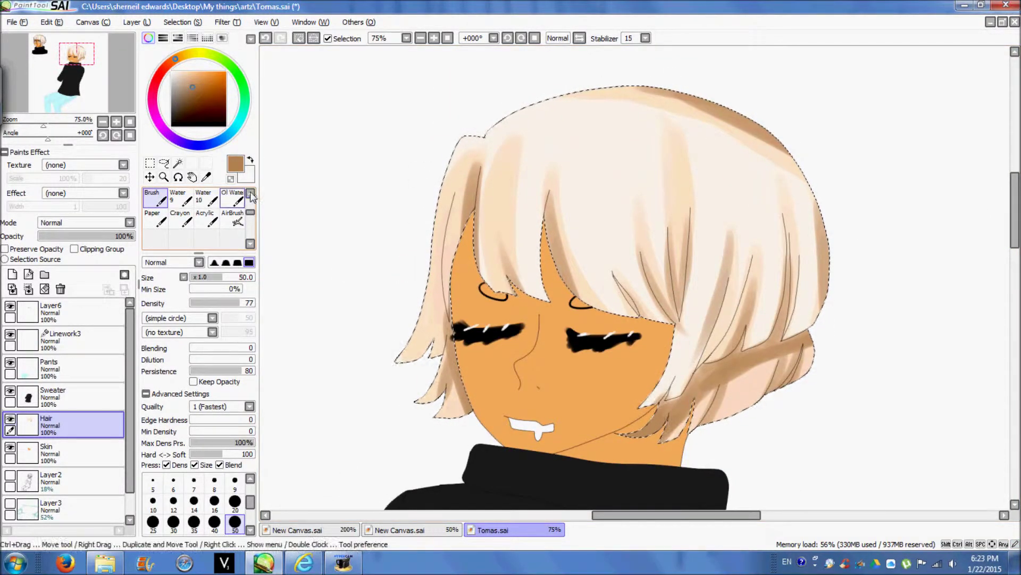
# Step: Try a brown Crayon stroke at size 20 across the upper fringe, and undo it
pyautogui.click(232, 218)
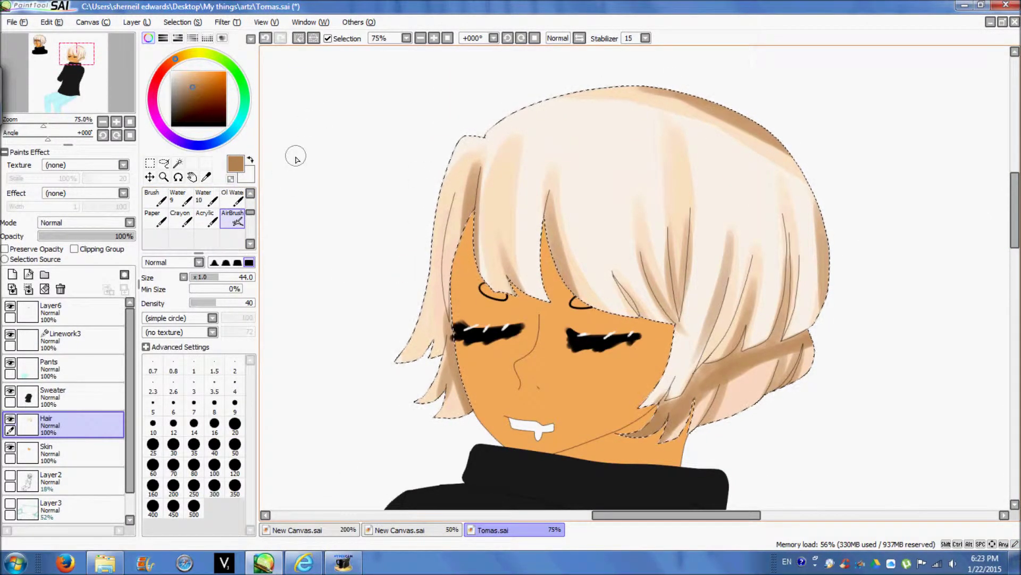
pyautogui.click(180, 218)
pyautogui.moveTo(504, 184); pyautogui.dragTo(548, 173)
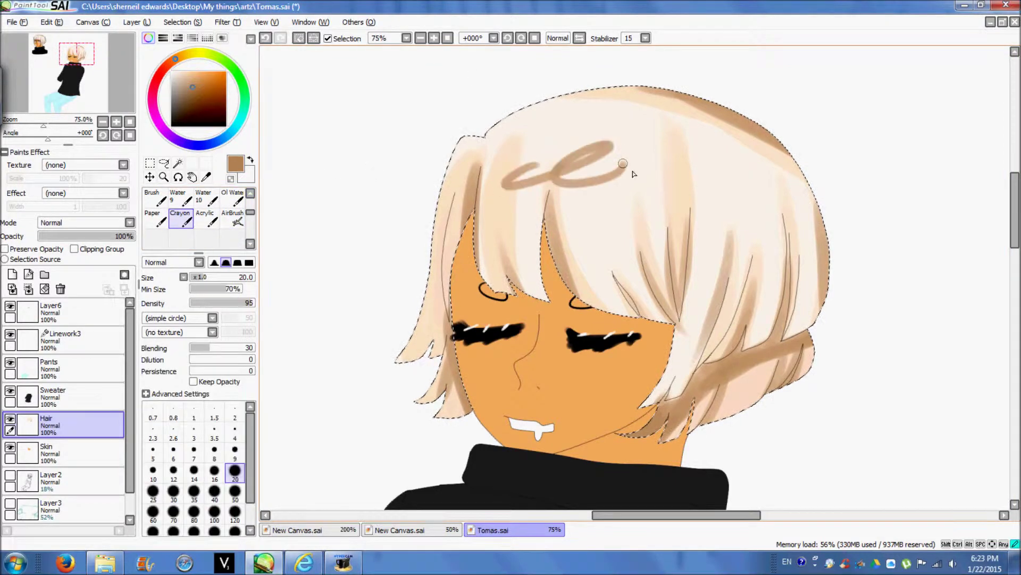
pyautogui.click(266, 39)
# Step: Blend the brown and peach hair shading with the Water brush at size 50, including the crown and back edge
pyautogui.click(251, 192)
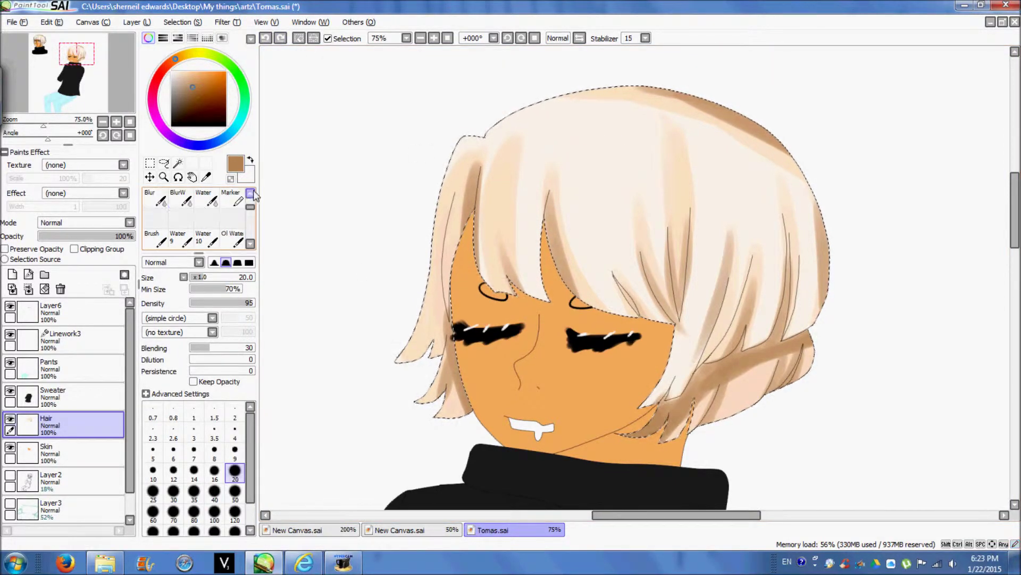
pyautogui.click(207, 201)
pyautogui.click(235, 460)
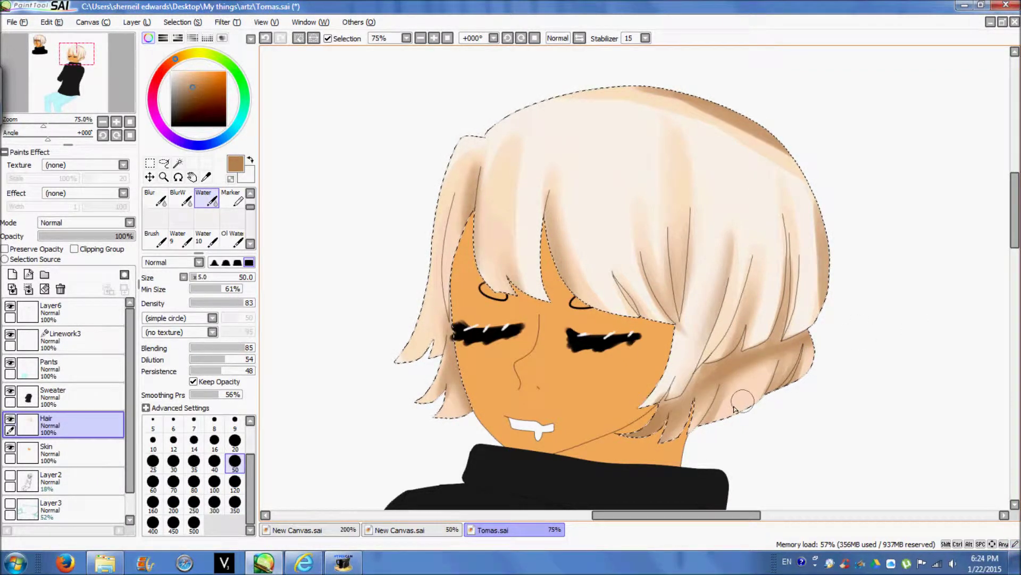
pyautogui.moveTo(822, 312)
pyautogui.mouseDown()
pyautogui.moveTo(821, 200)
pyautogui.moveTo(688, 87)
pyautogui.moveTo(718, 95)
pyautogui.mouseUp()
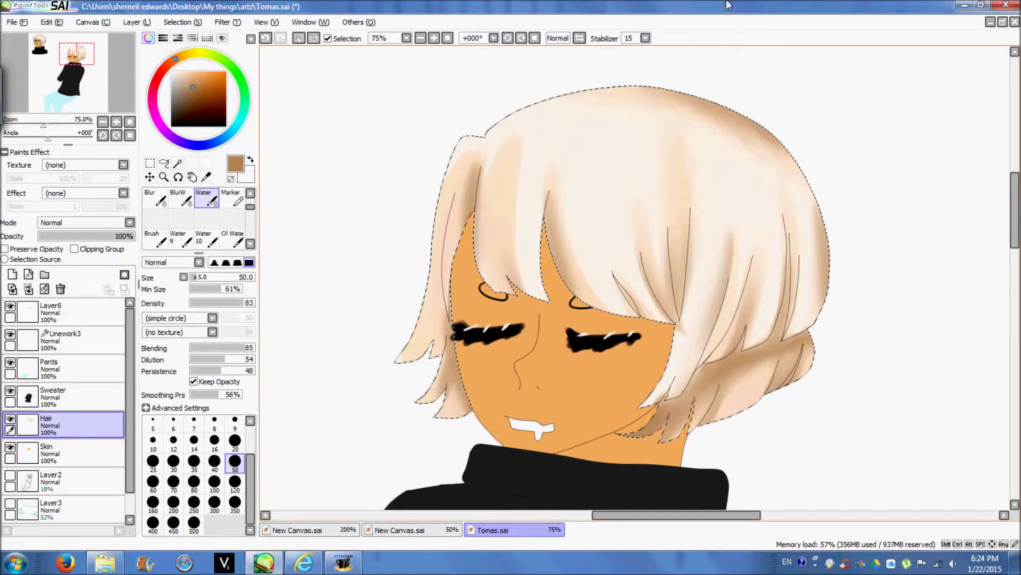
# Step: Try painting a size 350 selection around the head on a new layer above Hair, and delete that layer
pyautogui.click(13, 274)
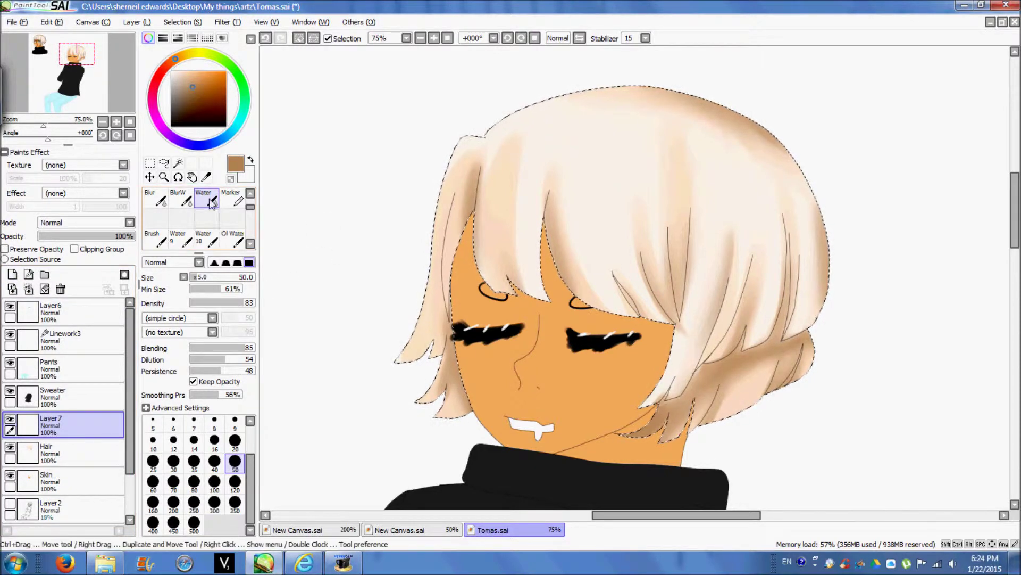
pyautogui.press('space')
pyautogui.click(251, 194)
pyautogui.click(209, 218)
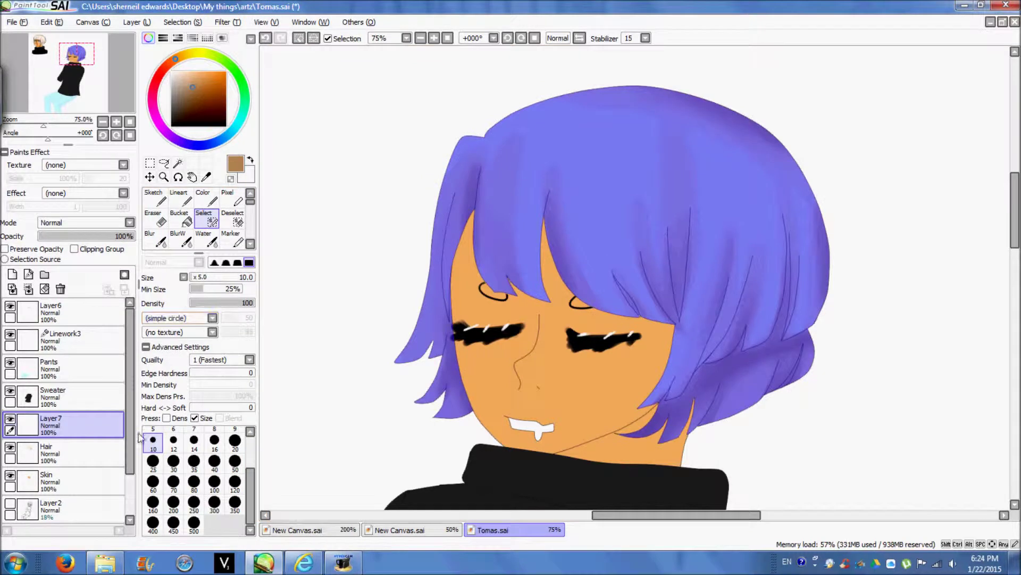
pyautogui.click(234, 502)
pyautogui.moveTo(609, 105)
pyautogui.mouseDown()
pyautogui.moveTo(415, 351)
pyautogui.moveTo(660, 275)
pyautogui.moveTo(659, 425)
pyautogui.moveTo(528, 63)
pyautogui.moveTo(392, 429)
pyautogui.moveTo(478, 225)
pyautogui.moveTo(582, 255)
pyautogui.mouseUp()
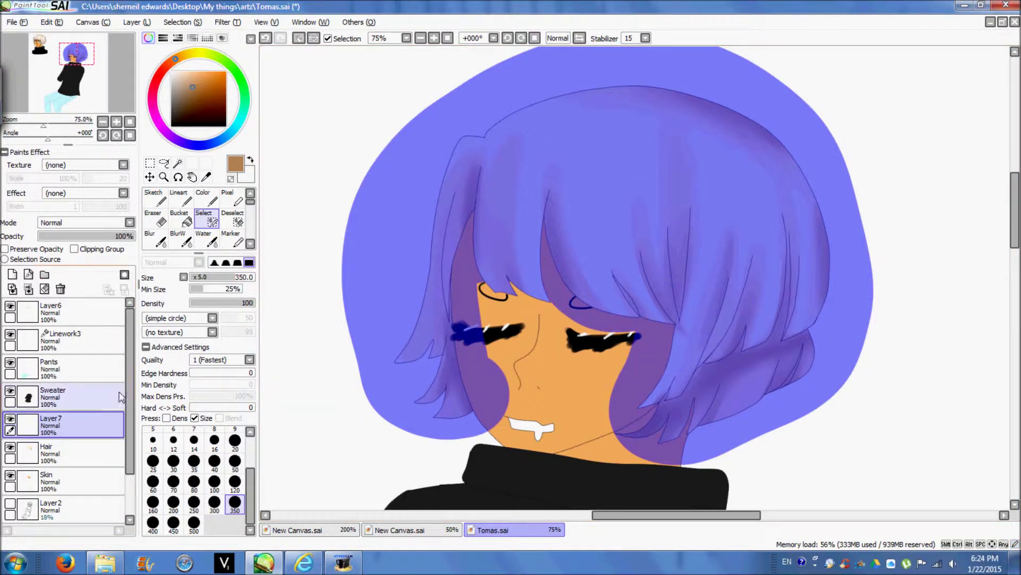
pyautogui.click(61, 288)
# Step: Try brown Brush strokes at size 25 across the fringe and crown on the Hair layer, and undo them
pyautogui.click(232, 238)
pyautogui.scroll(-2, 248, 245)
pyautogui.press('b')
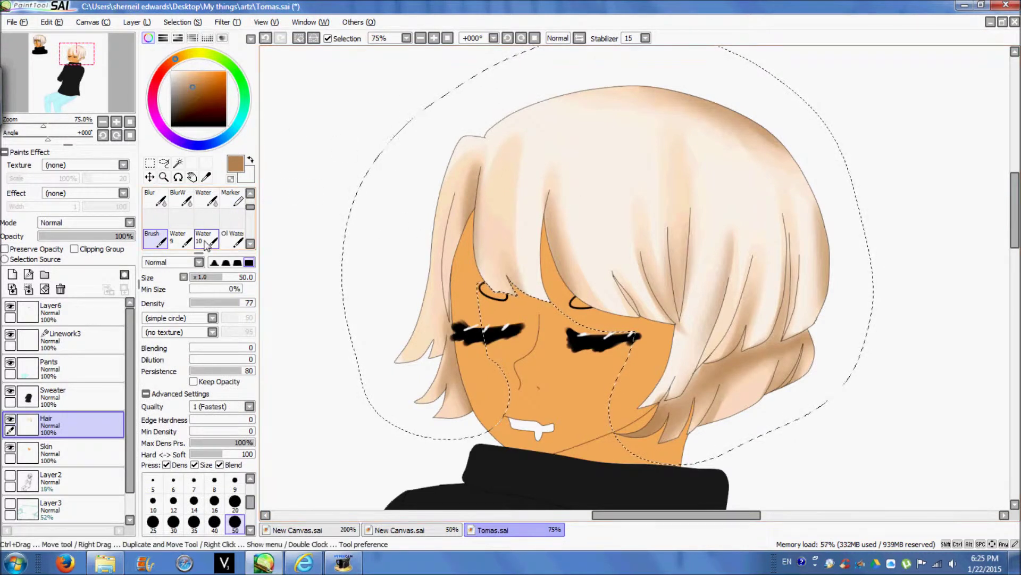
pyautogui.click(234, 482)
pyautogui.scroll(-2, 216, 495)
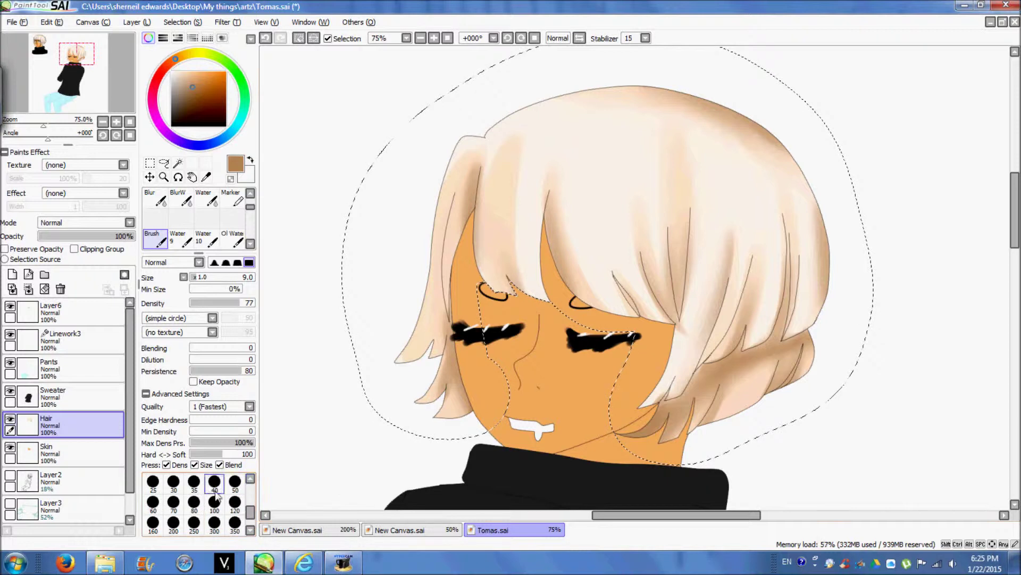
pyautogui.click(152, 481)
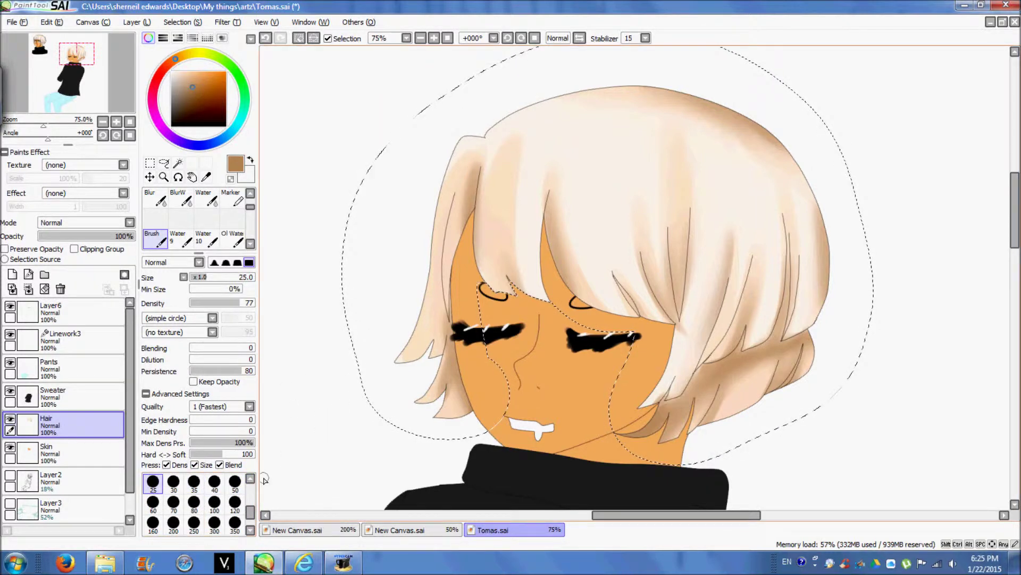
pyautogui.moveTo(576, 210); pyautogui.dragTo(641, 282)
pyautogui.click(266, 37)
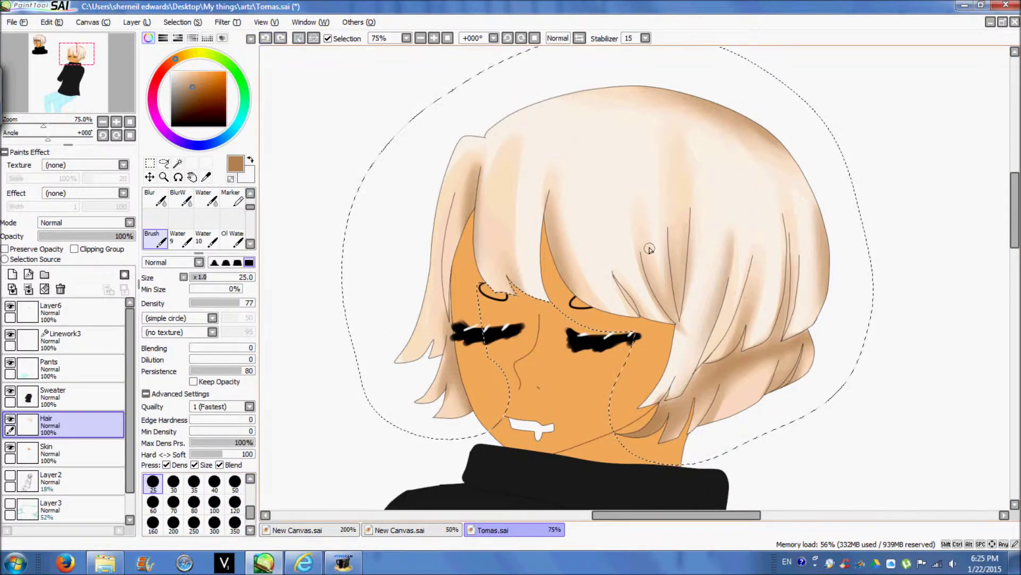
pyautogui.moveTo(711, 100); pyautogui.dragTo(546, 301)
pyautogui.hotkey('ctrl', 'z')
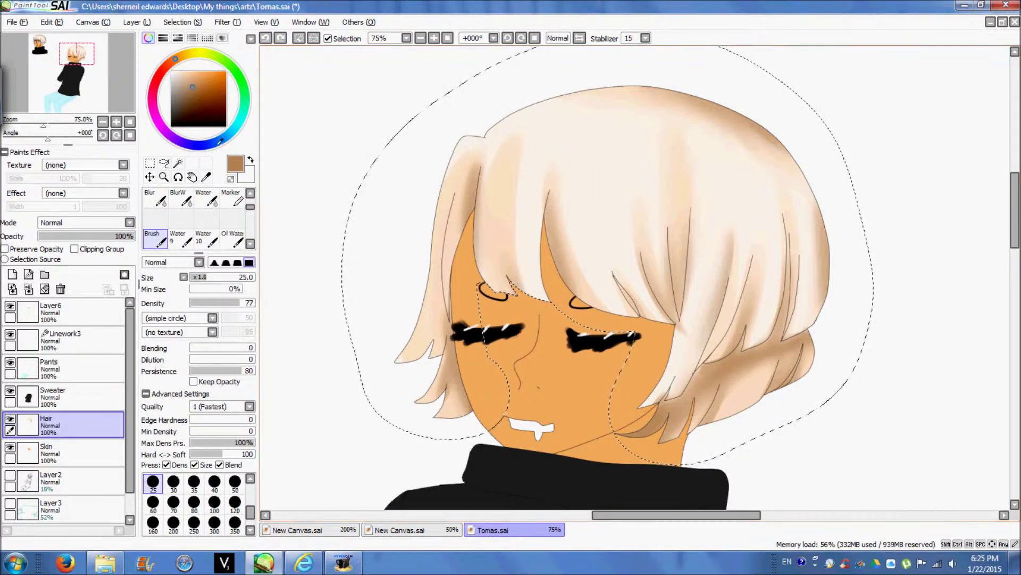
# Step: Try strokes over the crown and fringe with the Color tool at size 55 in peach sampled from the hair, and undo them
pyautogui.click(206, 176)
pyautogui.click(605, 195)
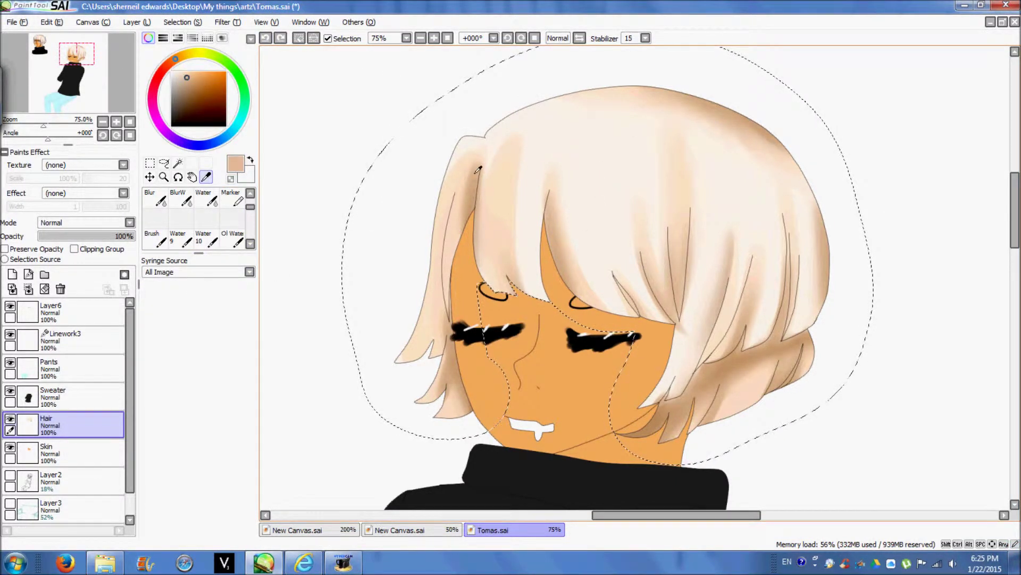
pyautogui.moveTo(250, 207); pyautogui.dragTo(249, 201)
pyautogui.click(207, 197)
pyautogui.moveTo(608, 132); pyautogui.dragTo(642, 249)
pyautogui.click(266, 39)
pyautogui.click(266, 38)
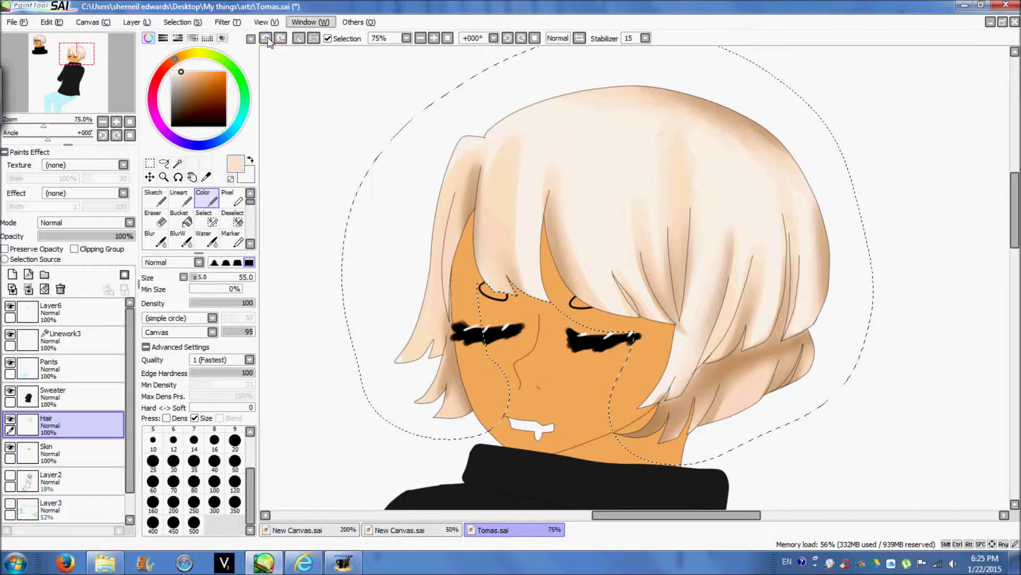
pyautogui.moveTo(684, 98); pyautogui.dragTo(565, 141)
pyautogui.moveTo(654, 121); pyautogui.dragTo(692, 207)
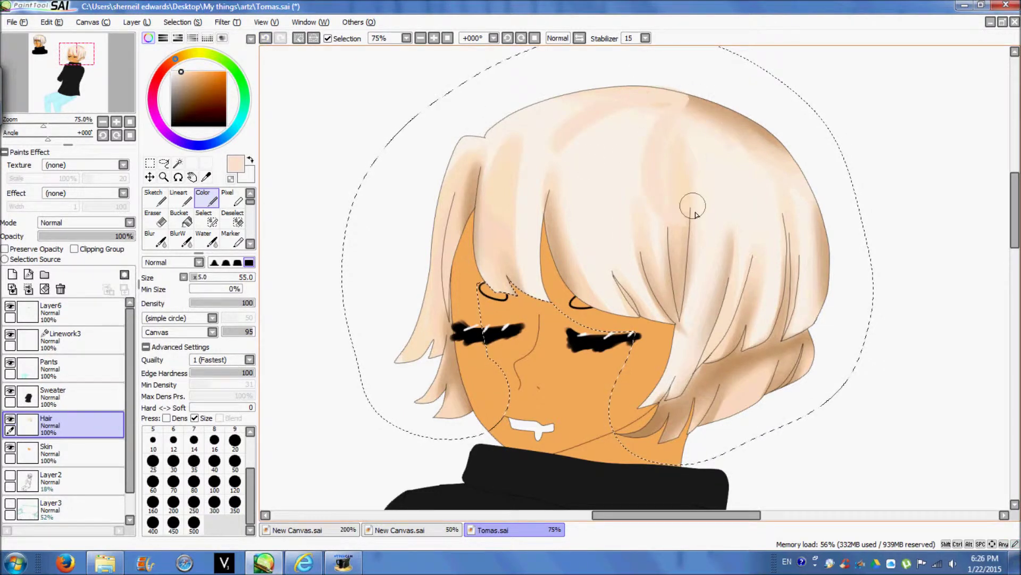
pyautogui.click(266, 38)
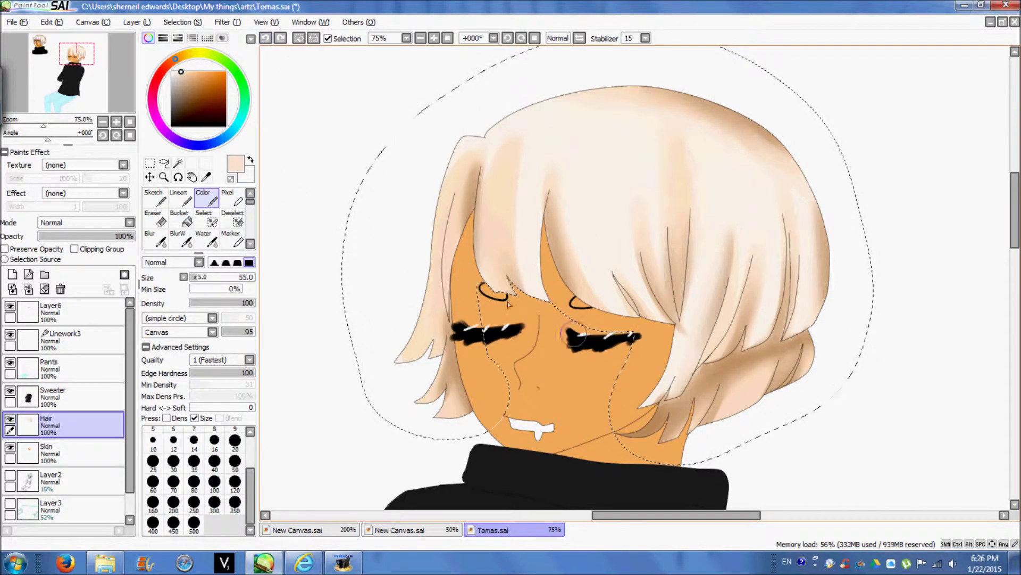
pyautogui.rightClick(343, 562)
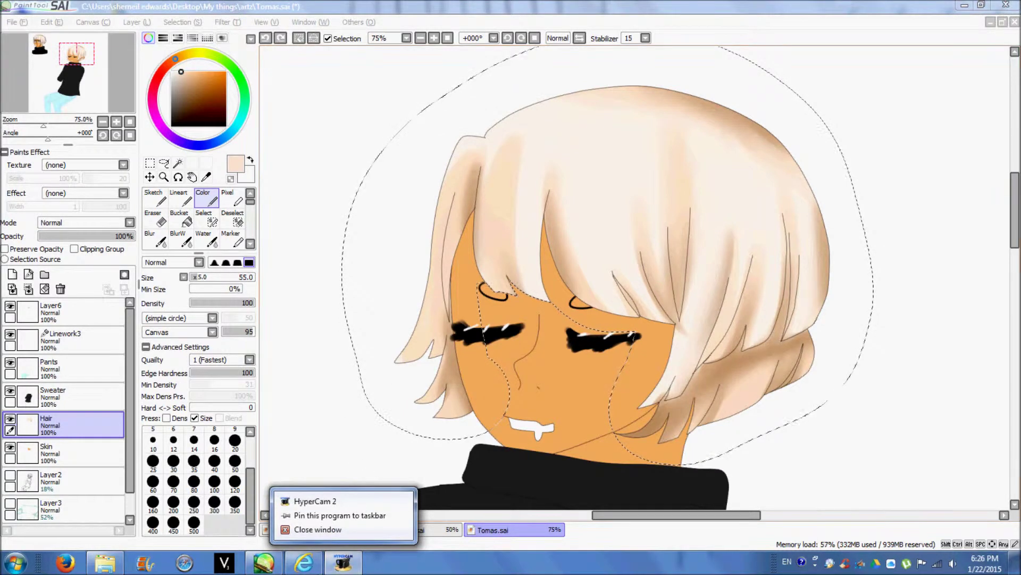
pyautogui.click(313, 500)
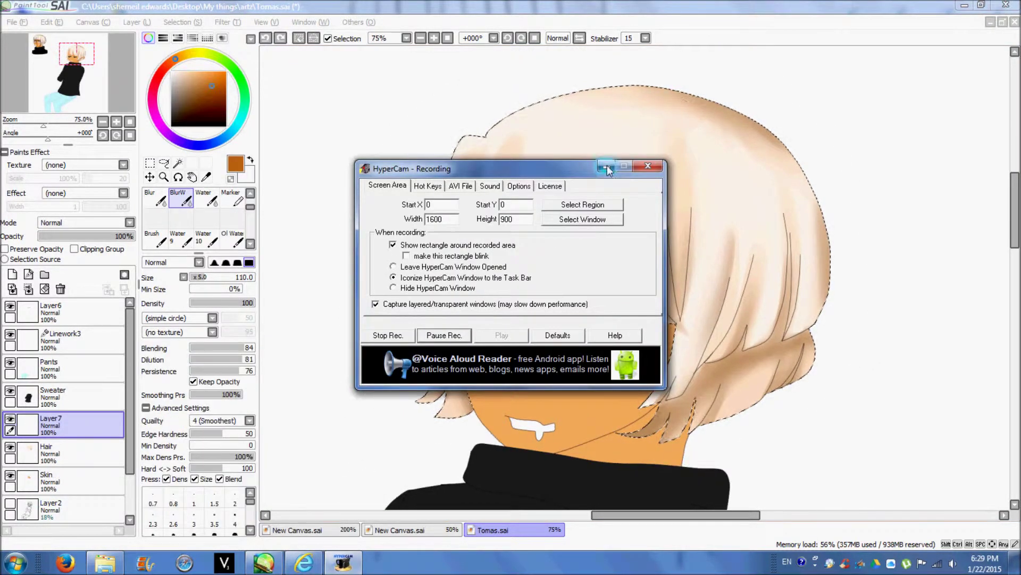
pyautogui.click(607, 167)
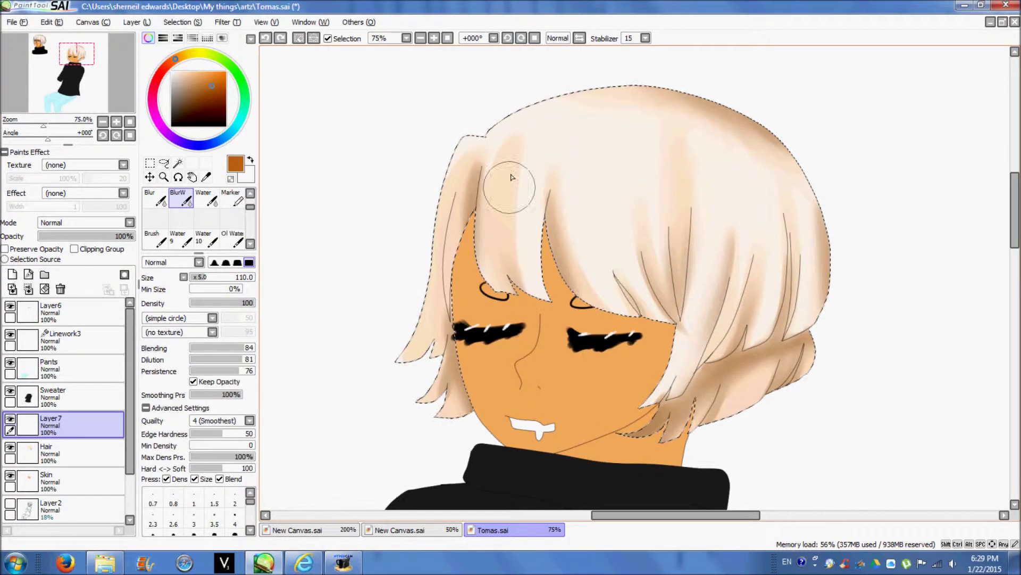
# Step: Set the drawing colour to white and try AirBrush strokes over the front hair on Layer7, undoing them
pyautogui.click(172, 74)
pyautogui.click(250, 243)
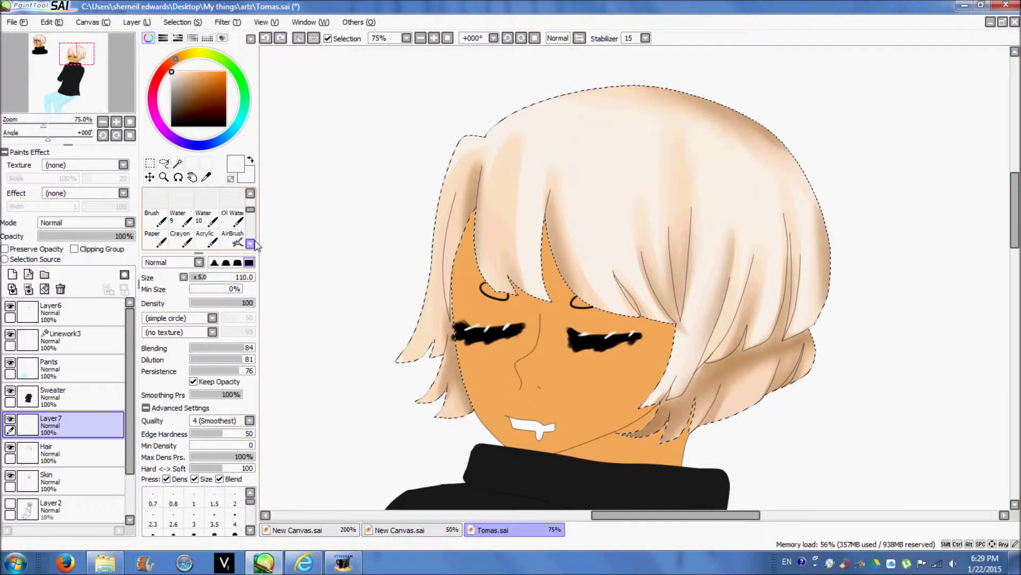
pyautogui.click(233, 238)
pyautogui.moveTo(445, 176)
pyautogui.mouseDown()
pyautogui.moveTo(661, 210)
pyautogui.moveTo(817, 205)
pyautogui.moveTo(470, 218)
pyautogui.moveTo(506, 212)
pyautogui.mouseUp()
pyautogui.hotkey('ctrl', 'z')
pyautogui.hotkey('ctrl', 'z')
pyautogui.hotkey('ctrl', 'z')
pyautogui.hotkey('ctrl', 'z')
# Step: Sketch a jagged white highlight line across the hair with small strand highlights at size 5, and undo the last crown mark
pyautogui.scroll(3, 209, 205)
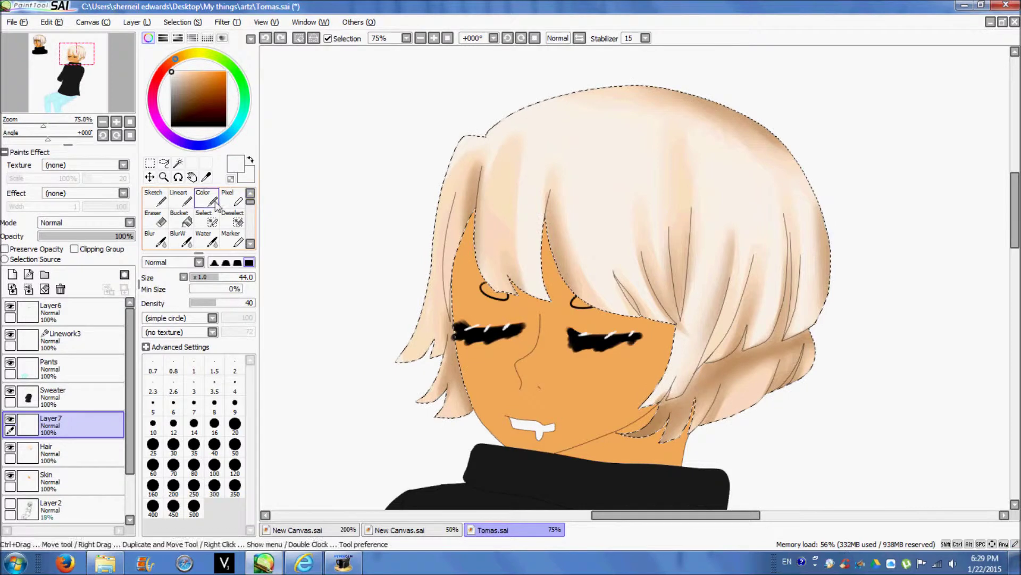
pyautogui.click(155, 197)
pyautogui.moveTo(432, 218); pyautogui.dragTo(460, 212)
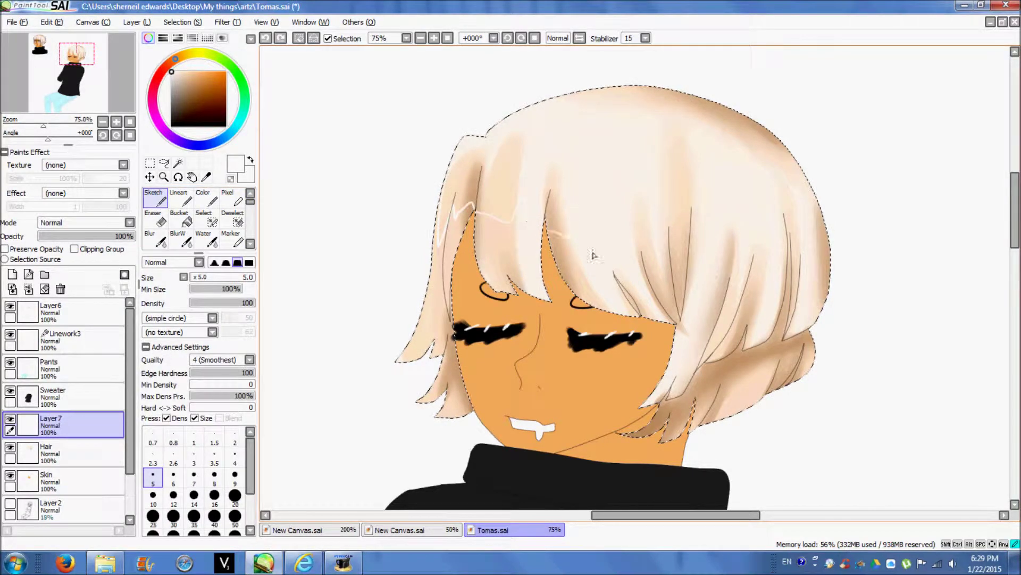
pyautogui.moveTo(812, 196); pyautogui.dragTo(831, 277)
pyautogui.hotkey('ctrl', '+')
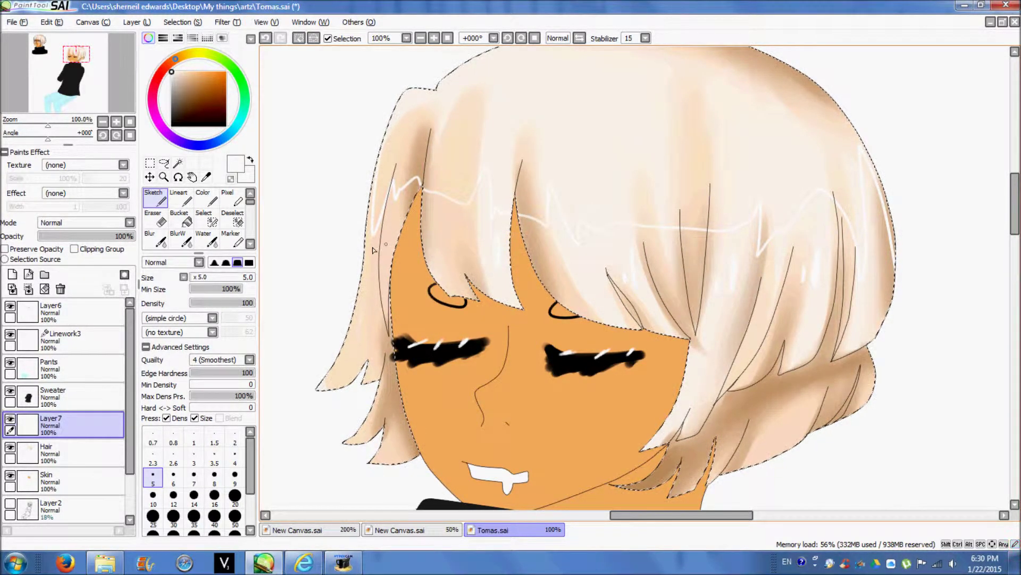
pyautogui.hotkey('ctrl', '-')
pyautogui.hotkey('ctrl', '-')
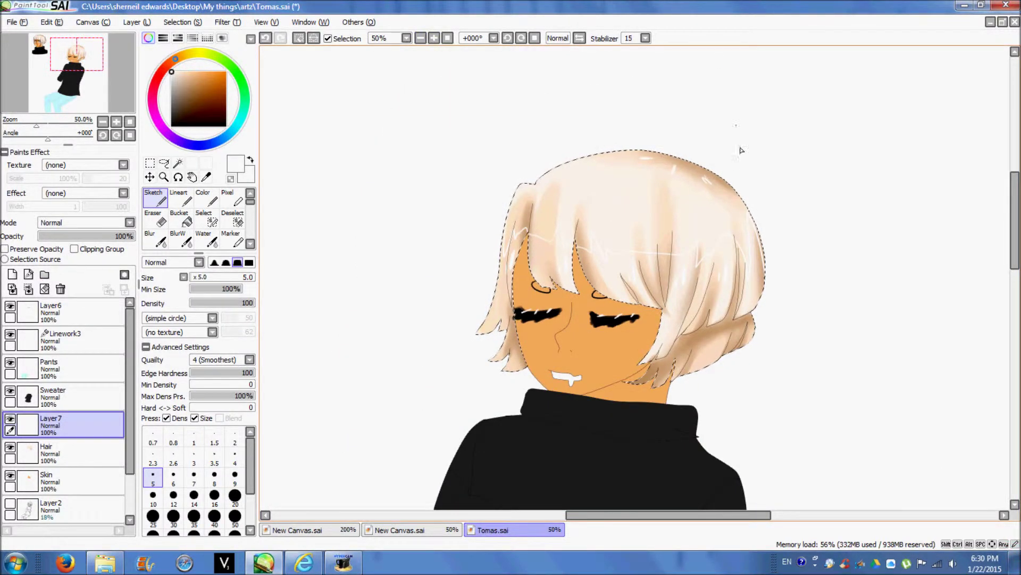
pyautogui.hotkey('ctrl', 'z')
# Step: Try softening the white hair highlights with the Water tool at size 50 and the Blur tool at size 350
pyautogui.click(204, 239)
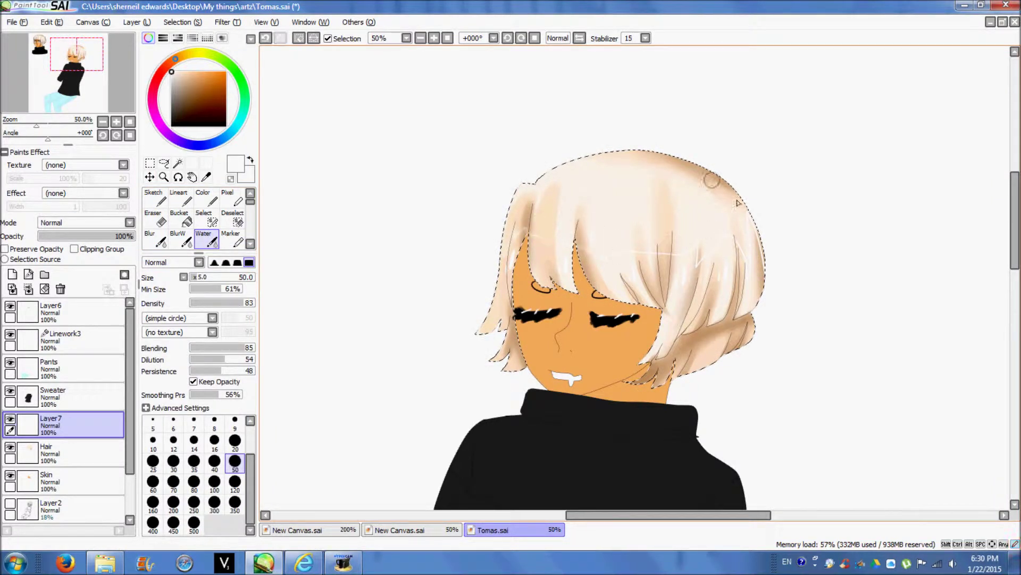
pyautogui.click(154, 238)
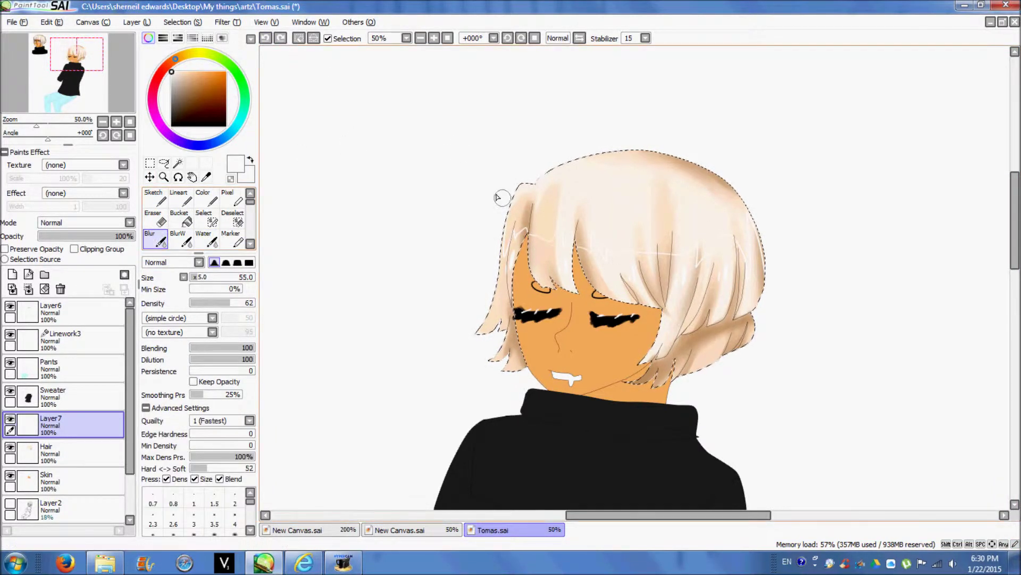
pyautogui.scroll(-5, 234, 514)
pyautogui.click(235, 505)
pyautogui.moveTo(505, 220)
pyautogui.mouseDown()
pyautogui.moveTo(873, 221)
pyautogui.moveTo(763, 239)
pyautogui.mouseUp()
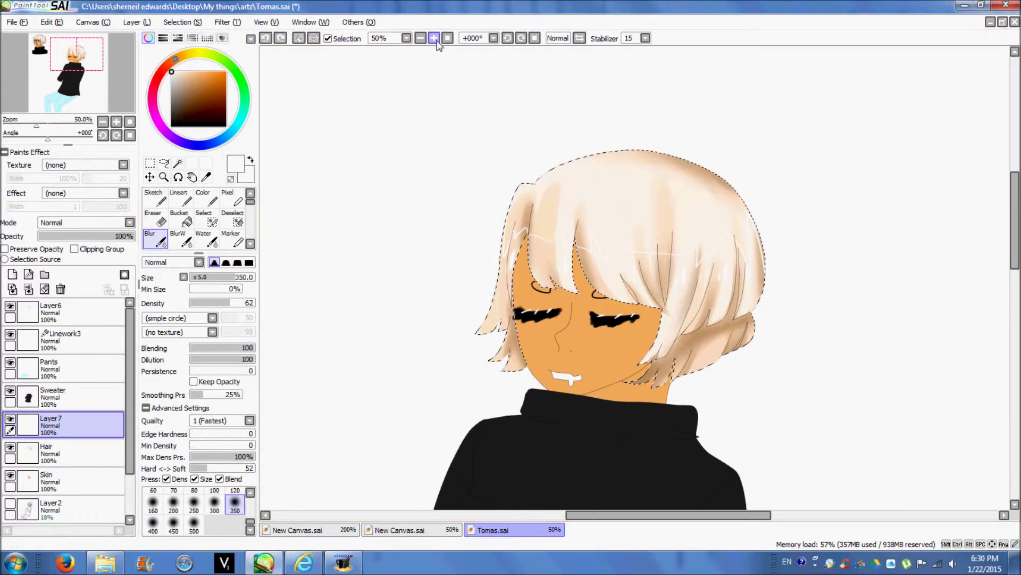
pyautogui.click(421, 37)
pyautogui.scroll(-5, 979, 248)
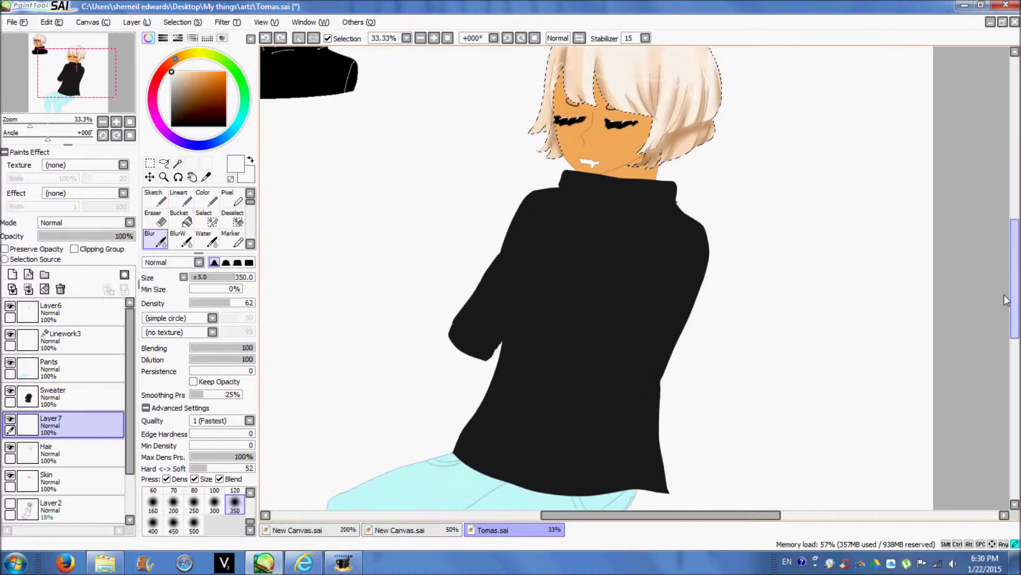
pyautogui.click(228, 22)
pyautogui.click(266, 49)
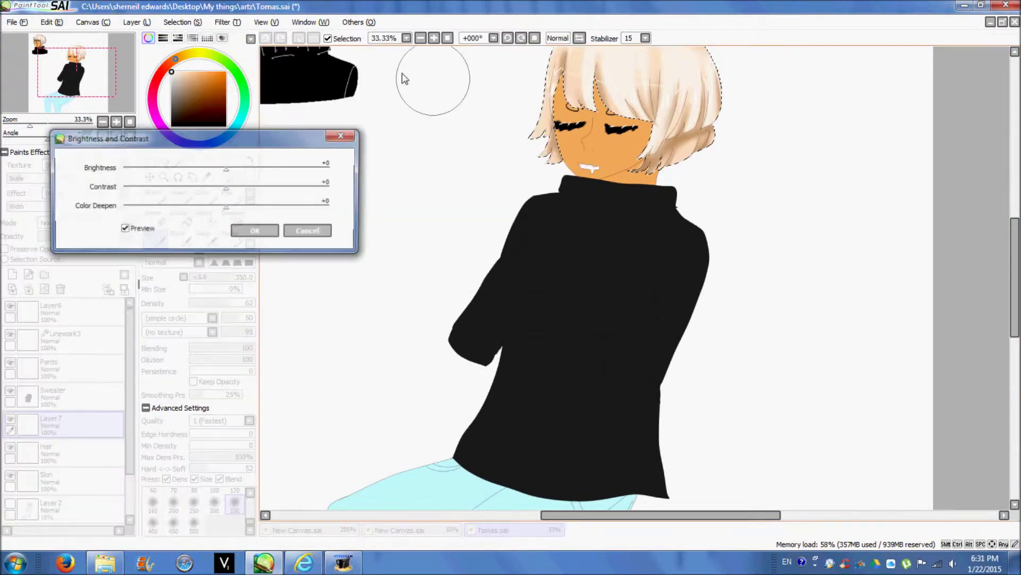
pyautogui.scroll(3, 947, 175)
pyautogui.click(434, 37)
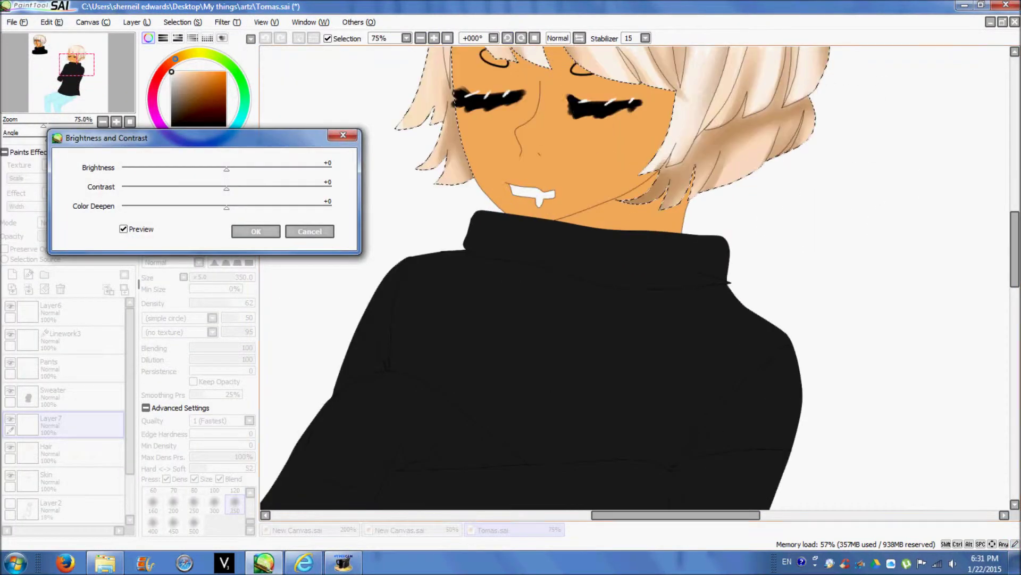
pyautogui.click(434, 38)
pyautogui.click(434, 38)
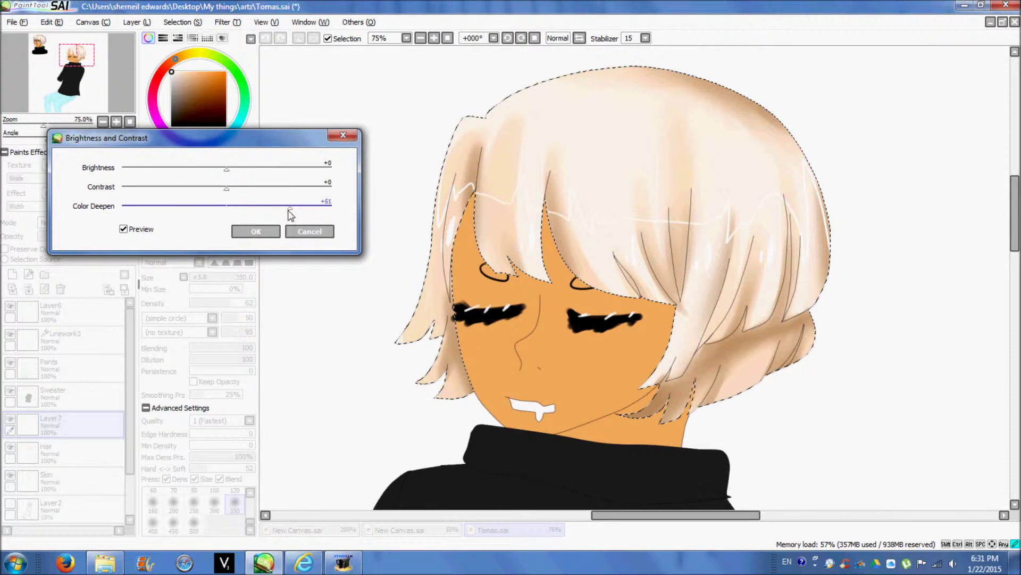
pyautogui.moveTo(228, 187)
pyautogui.mouseDown()
pyautogui.moveTo(270, 190)
pyautogui.moveTo(177, 169)
pyautogui.moveTo(227, 168)
pyautogui.mouseUp()
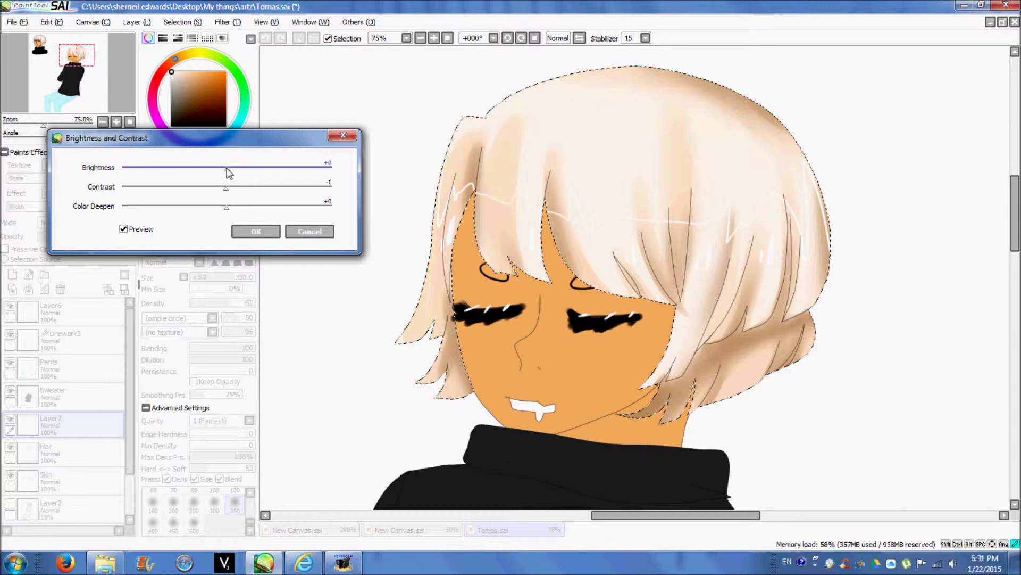
pyautogui.click(305, 232)
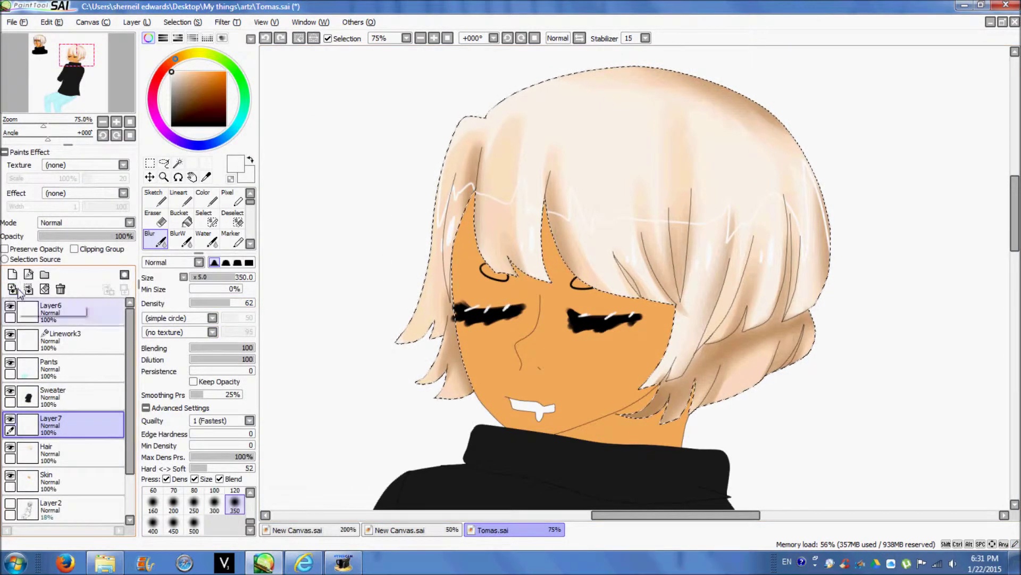
# Step: Merge Layer7 into the Hair layer and adjust the hair to brightness +7, contrast +4 and color deepen -17
pyautogui.click(60, 289)
pyautogui.click(228, 22)
pyautogui.click(250, 33)
pyautogui.moveTo(226, 207)
pyautogui.mouseDown()
pyautogui.moveTo(310, 210)
pyautogui.moveTo(224, 209)
pyautogui.mouseUp()
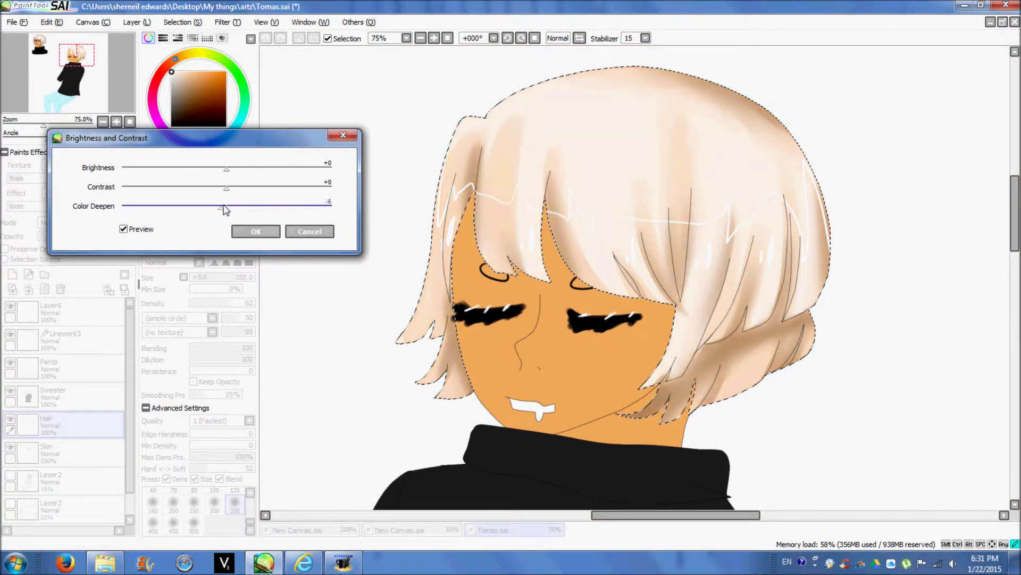
pyautogui.moveTo(206, 213); pyautogui.dragTo(209, 213)
pyautogui.moveTo(226, 196); pyautogui.dragTo(233, 176)
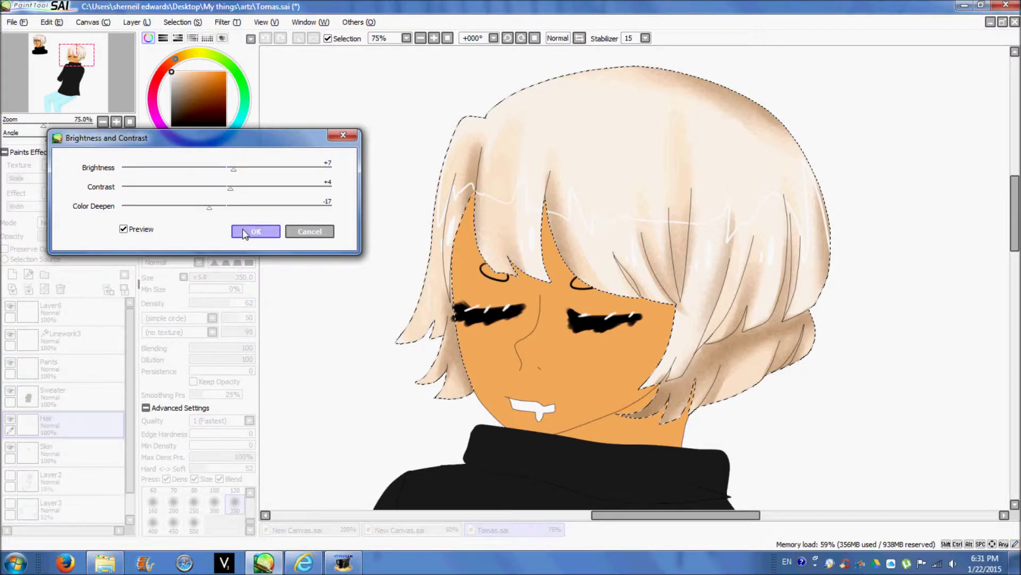
pyautogui.click(242, 233)
# Step: Clear the hair selection and select the face and neck on the Skin layer with the Magic Wand
pyautogui.click(150, 162)
pyautogui.hotkey('ctrl', 'd')
pyautogui.click(79, 396)
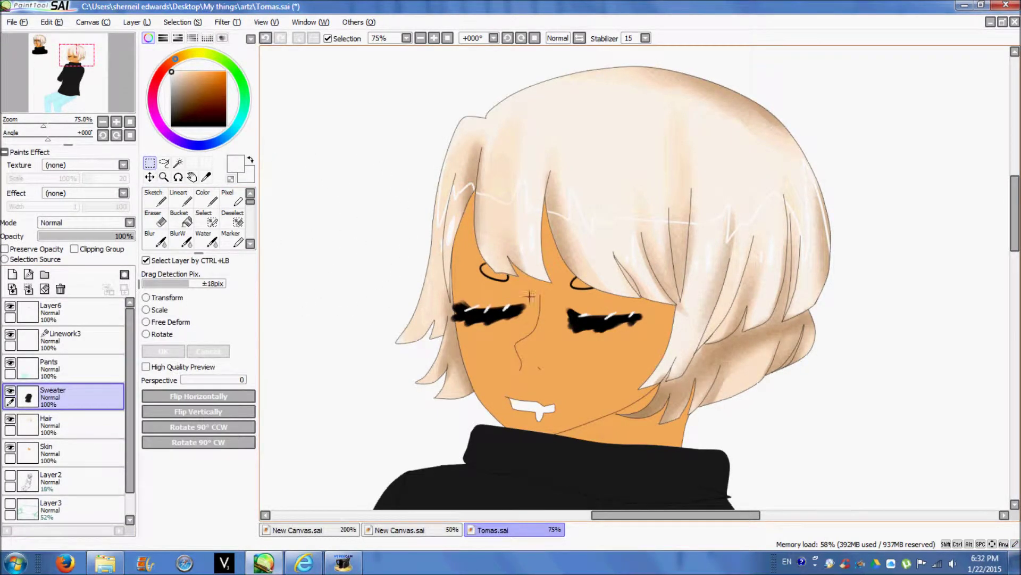
pyautogui.moveTo(1014, 227); pyautogui.dragTo(1012, 240)
pyautogui.click(65, 453)
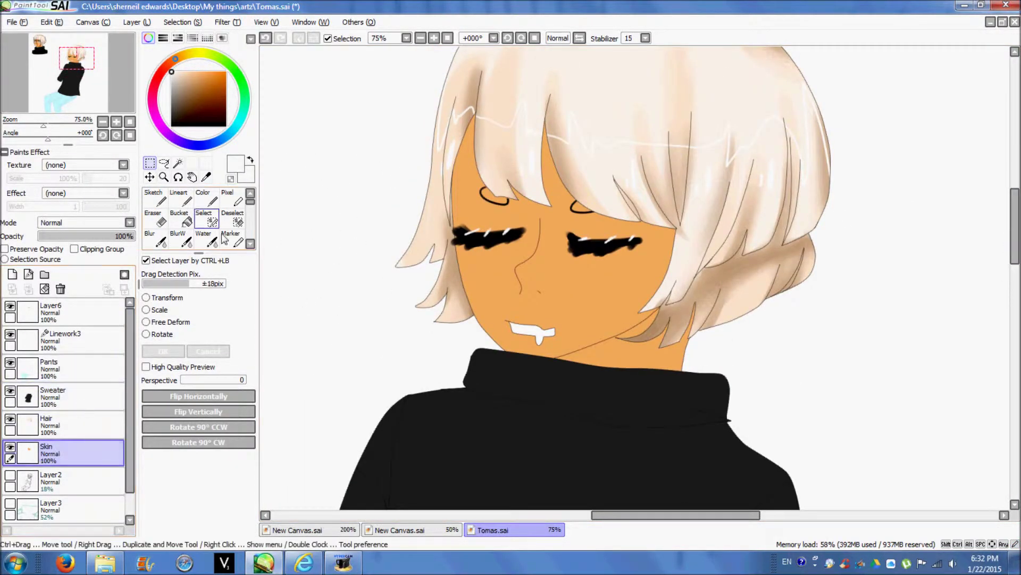
pyautogui.click(177, 163)
pyautogui.click(591, 283)
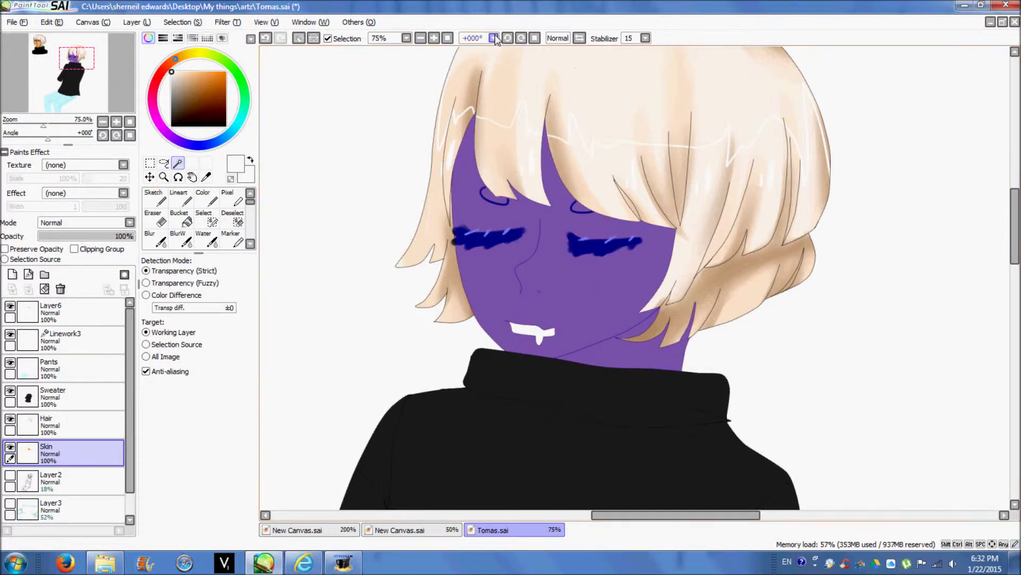
pyautogui.click(438, 38)
pyautogui.scroll(2, 990, 219)
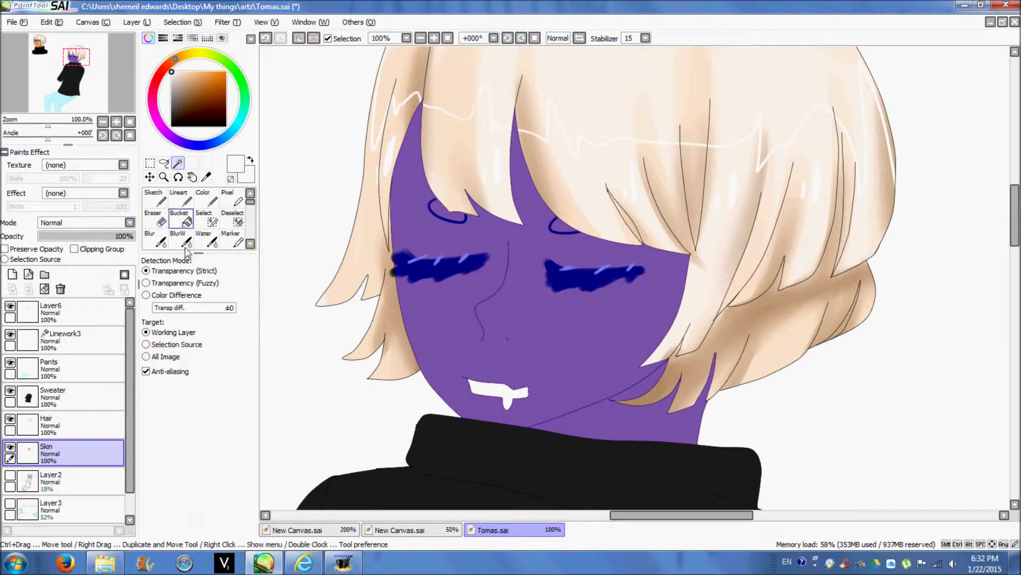
# Step: Undo the oversized selection stroke and add the small area beside the neck under the hair with the Select tool at size 20
pyautogui.click(206, 217)
pyautogui.click(715, 355)
pyautogui.click(265, 38)
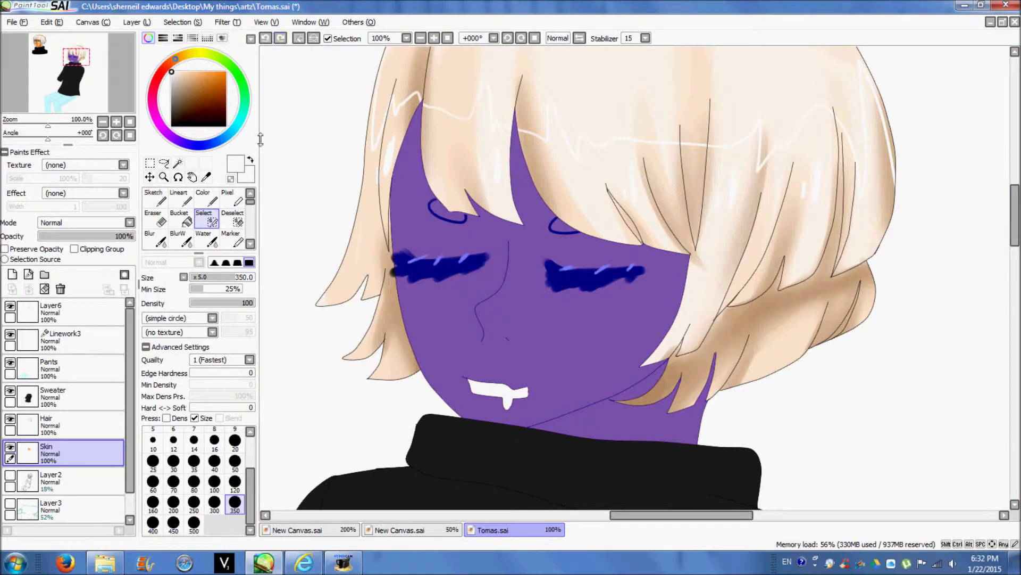
pyautogui.click(234, 439)
pyautogui.moveTo(702, 349)
pyautogui.mouseDown()
pyautogui.moveTo(716, 351)
pyautogui.moveTo(711, 367)
pyautogui.mouseUp()
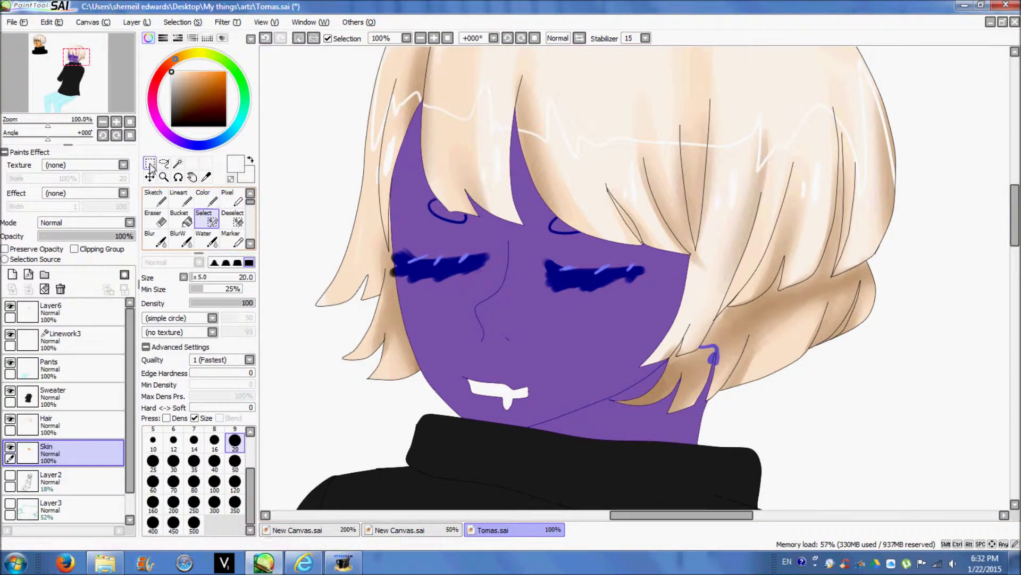
pyautogui.click(151, 166)
# Step: Choose the Brush tool and sample the dark orange shading colour from the face of the reference drawing
pyautogui.click(207, 198)
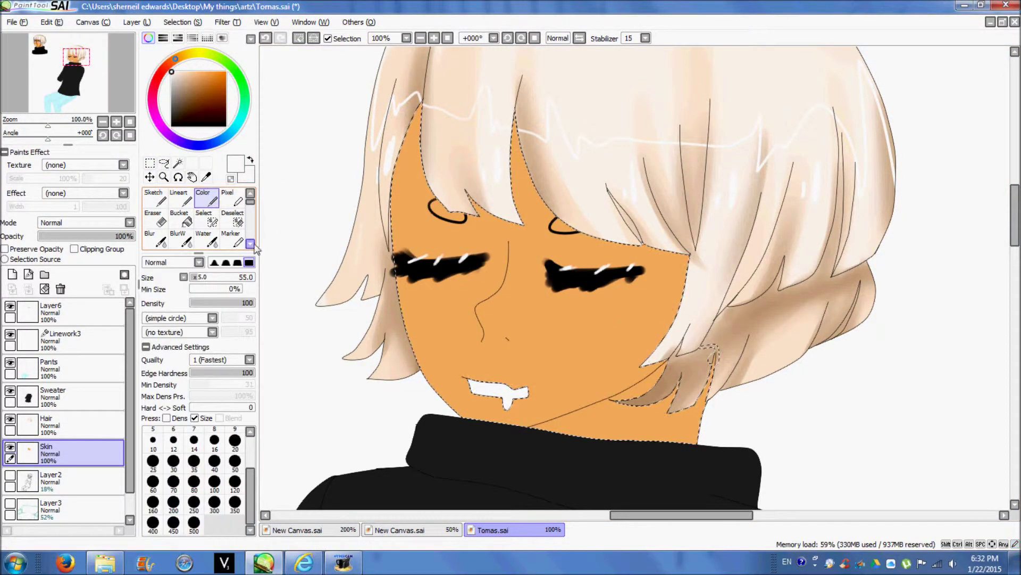
pyautogui.click(250, 243)
pyautogui.click(250, 243)
pyautogui.click(154, 218)
pyautogui.moveTo(664, 515); pyautogui.dragTo(491, 517)
pyautogui.moveTo(1014, 215); pyautogui.dragTo(1015, 177)
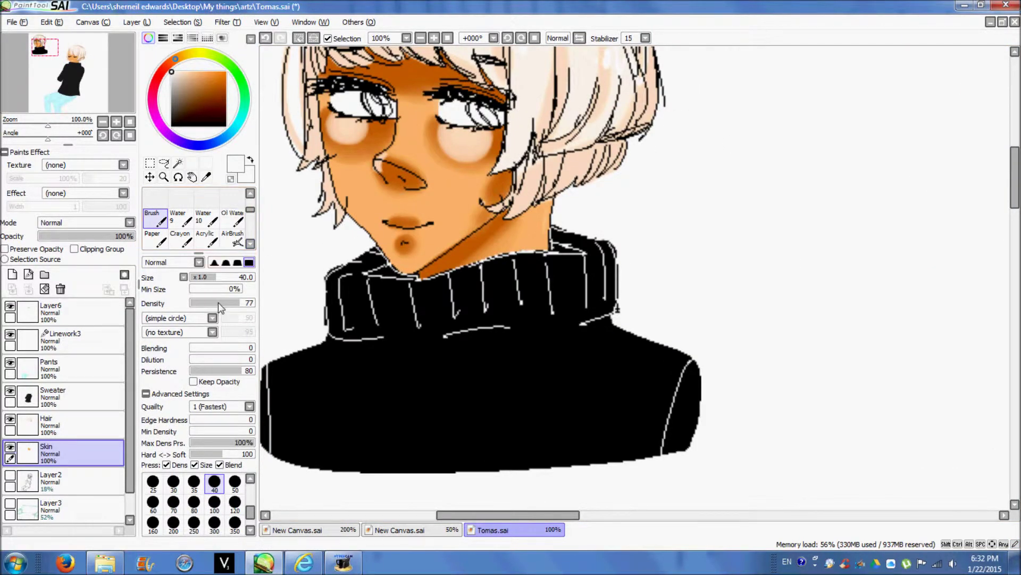
pyautogui.press('alt')
pyautogui.moveTo(503, 515); pyautogui.dragTo(653, 515)
pyautogui.moveTo(1015, 189); pyautogui.dragTo(1014, 222)
# Step: Paint dark orange shadows under the fringe, around the eyes, on the nose and across the neck with the Brush at size 40
pyautogui.press('b')
pyautogui.hotkey('ctrl', 'z')
pyautogui.moveTo(547, 139); pyautogui.dragTo(606, 252)
pyautogui.click(266, 38)
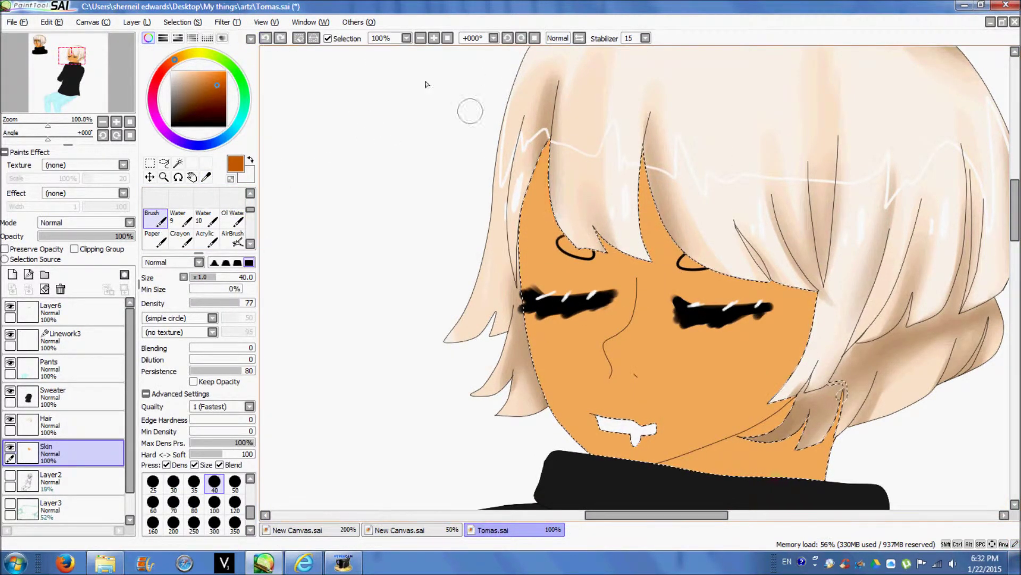
pyautogui.moveTo(545, 146); pyautogui.dragTo(612, 254)
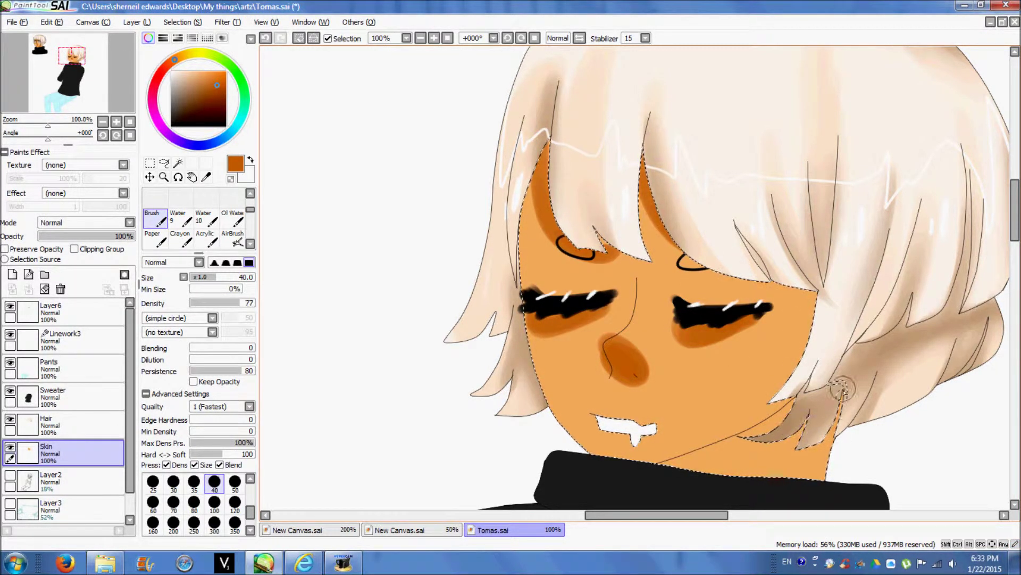
pyautogui.moveTo(804, 404)
pyautogui.mouseDown()
pyautogui.moveTo(649, 468)
pyautogui.moveTo(806, 393)
pyautogui.mouseUp()
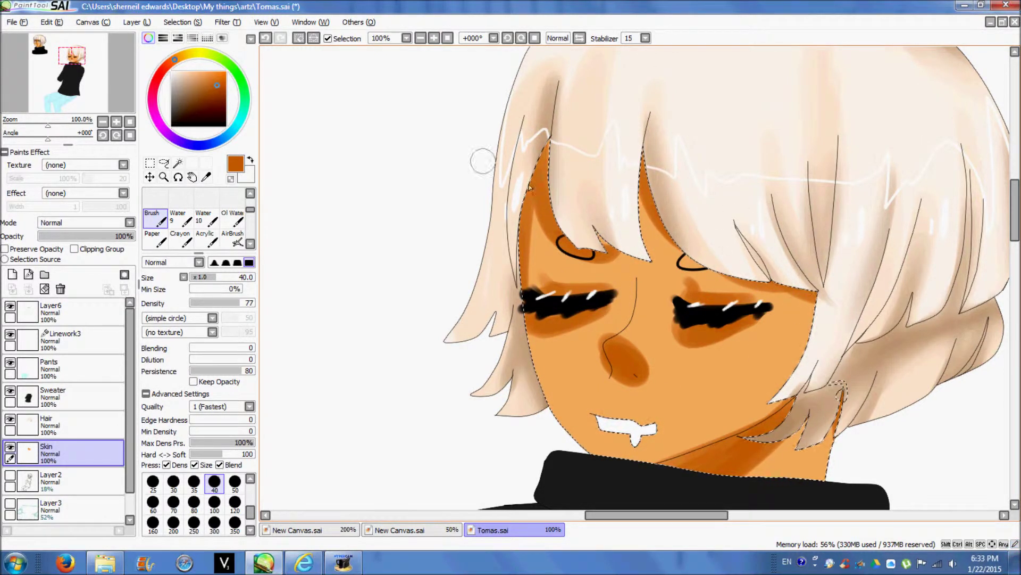
# Step: Blend the orange skin shadows into the face and neck with BlurW at size 110 and Blur at size 60
pyautogui.scroll(-2, 255, 202)
pyautogui.click(180, 218)
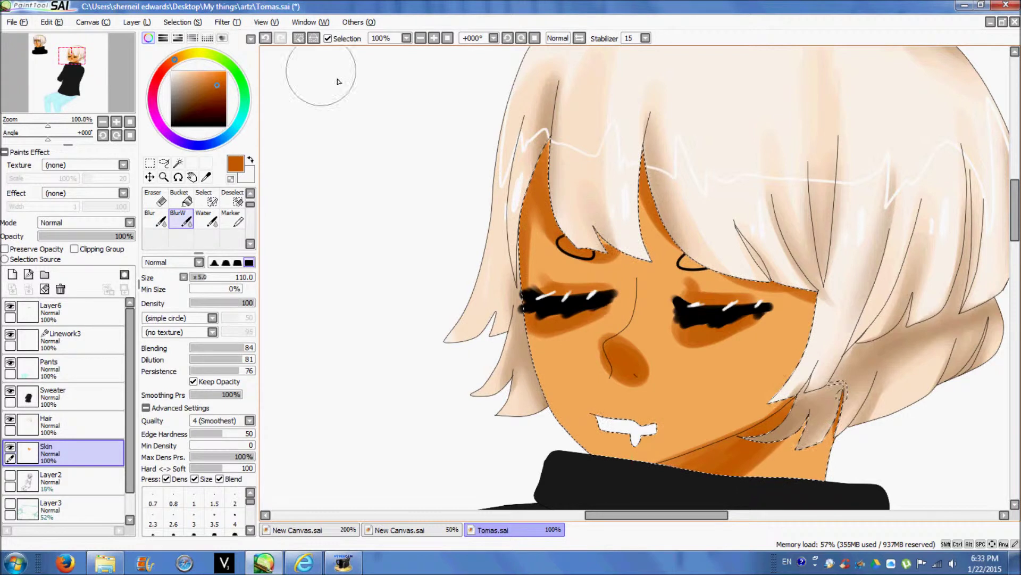
pyautogui.click(154, 218)
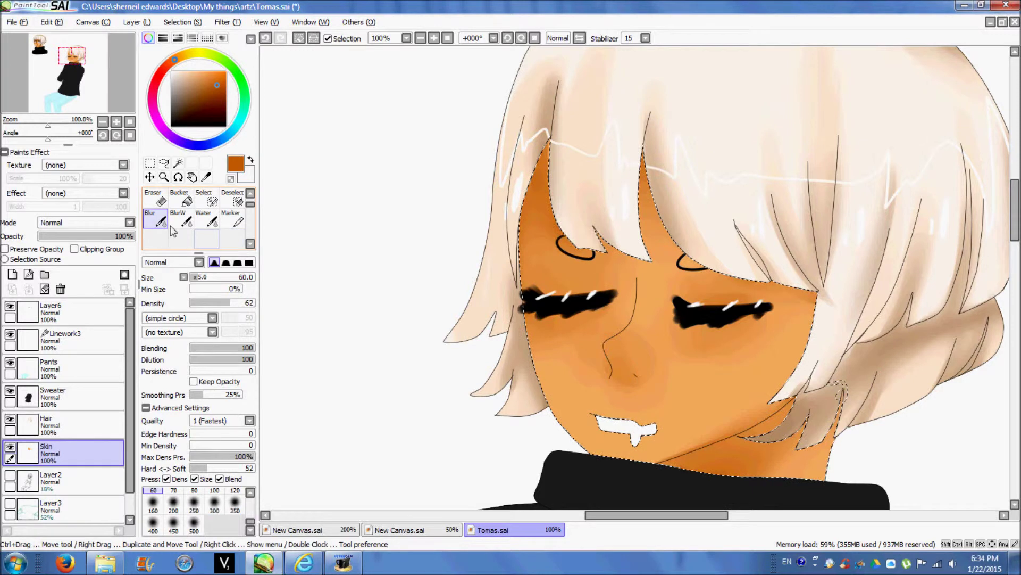
# Step: Deepen the orange shadows under the fringe, beside the cheek and on the neck with the Brush at size 40, undoing the last stroke
pyautogui.scroll(-1, 173, 231)
pyautogui.click(154, 238)
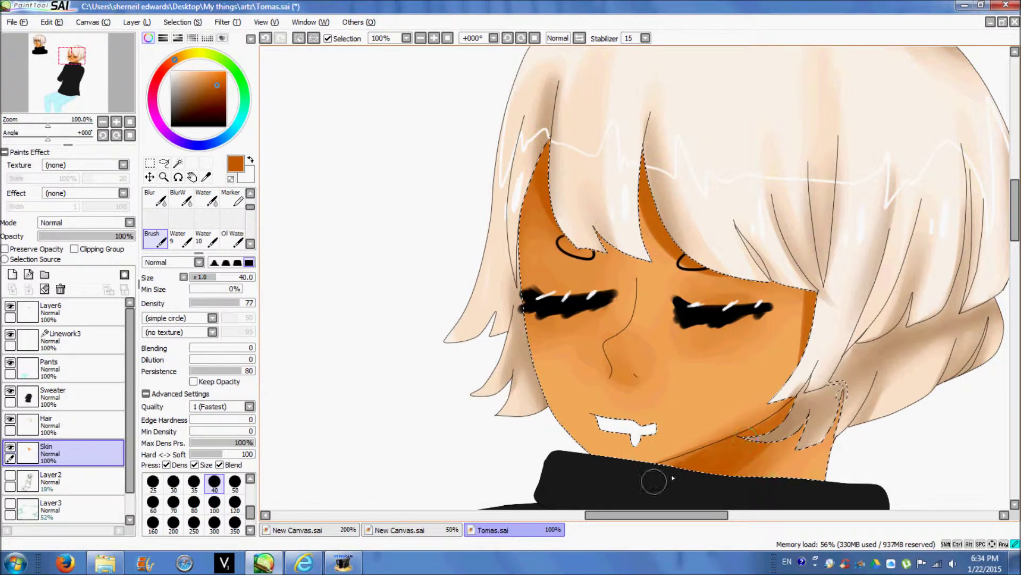
pyautogui.hotkey('ctrl', 'z')
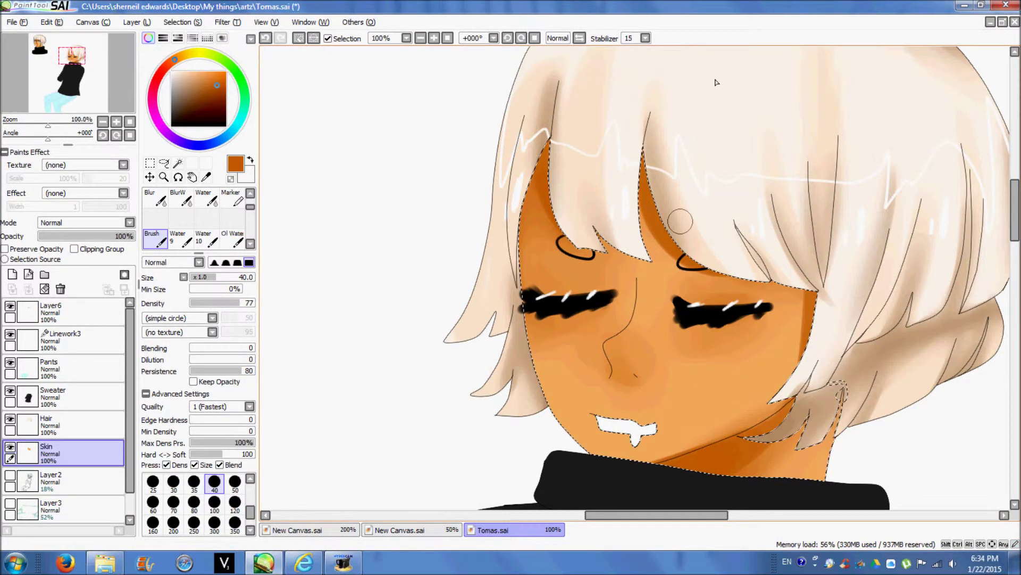
# Step: Shade the neck below the jaw in dark brown, and soften the skin shadows with Water at size 50 and Blur at size 60
pyautogui.moveTo(212, 85); pyautogui.dragTo(232, 97)
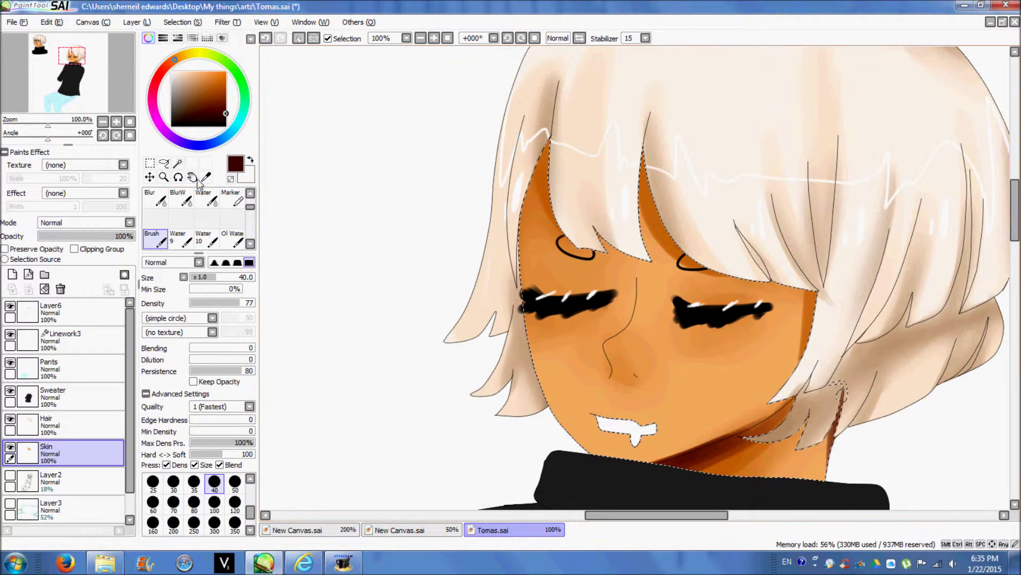
pyautogui.click(155, 198)
pyautogui.click(207, 197)
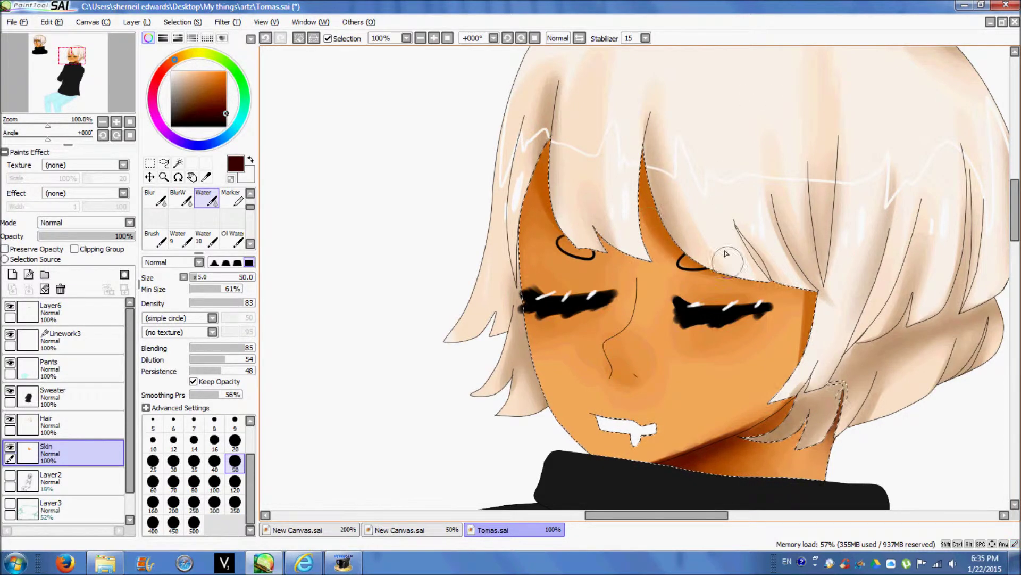
pyautogui.click(435, 38)
pyautogui.click(435, 38)
pyautogui.click(161, 199)
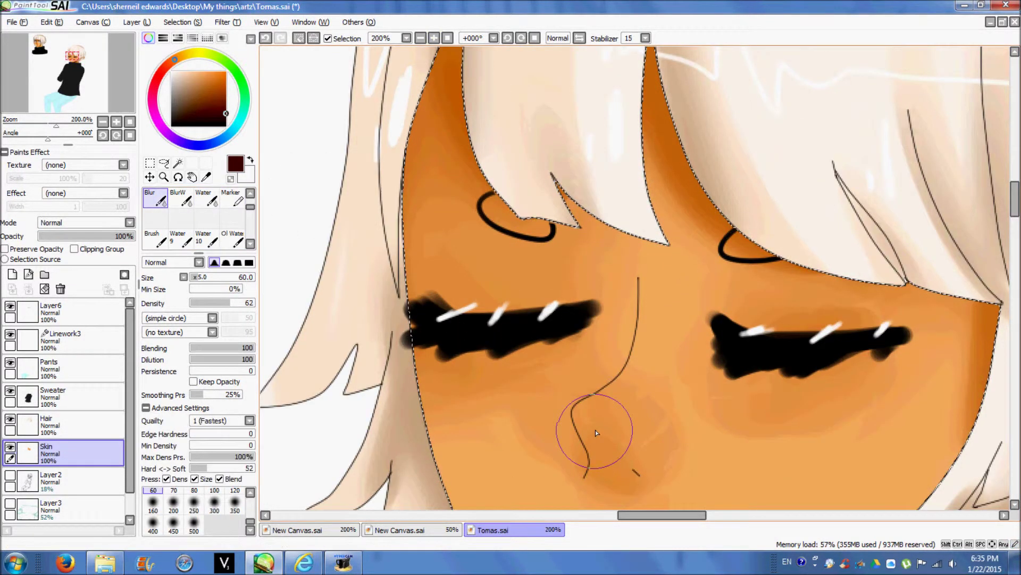
# Step: Paint a dark brown shadow on the nose and small spots beneath both eyes with the Brush at size 40
pyautogui.click(158, 240)
pyautogui.moveTo(587, 427)
pyautogui.mouseDown()
pyautogui.moveTo(623, 461)
pyautogui.moveTo(588, 439)
pyautogui.moveTo(615, 478)
pyautogui.moveTo(631, 463)
pyautogui.moveTo(588, 423)
pyautogui.mouseUp()
pyautogui.click(421, 38)
pyautogui.click(420, 39)
pyautogui.click(697, 343)
pyautogui.click(717, 339)
pyautogui.click(548, 333)
pyautogui.click(568, 326)
pyautogui.click(568, 326)
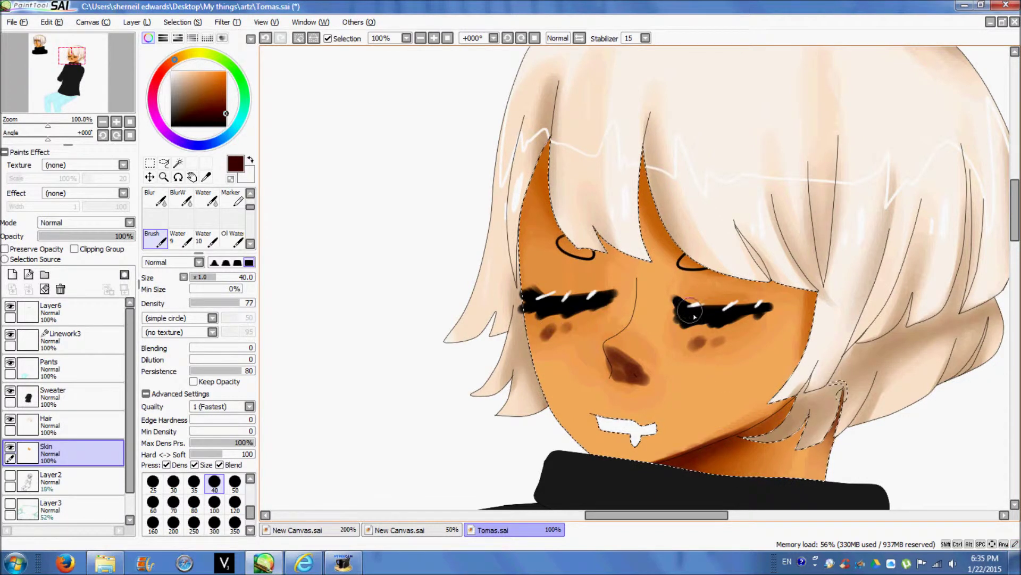
# Step: Try filling the left eyebrow with dark brown, and undo the strokes
pyautogui.moveTo(571, 245); pyautogui.dragTo(583, 248)
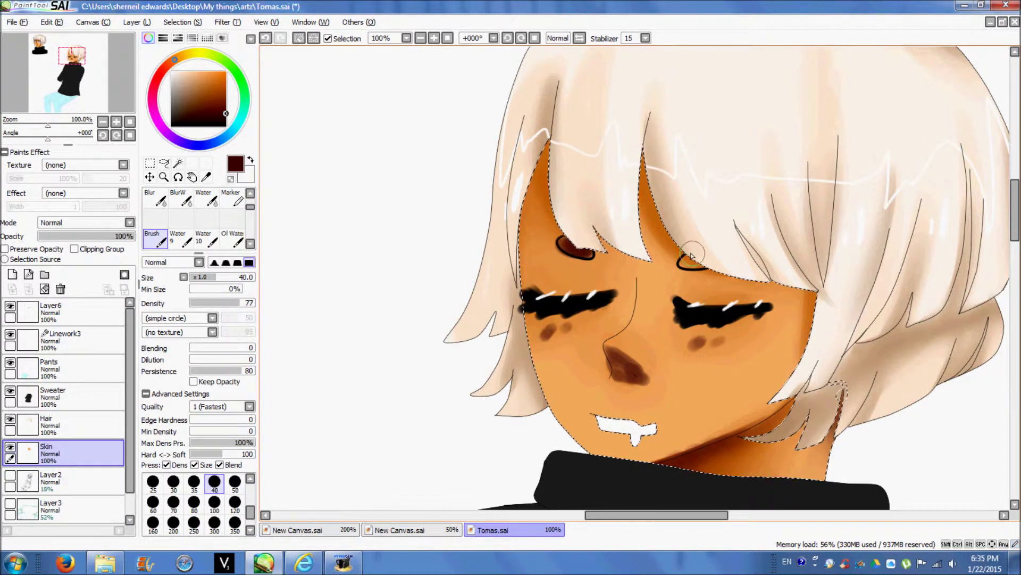
pyautogui.hotkey('ctrl', 'z')
pyautogui.hotkey('ctrl', 'z')
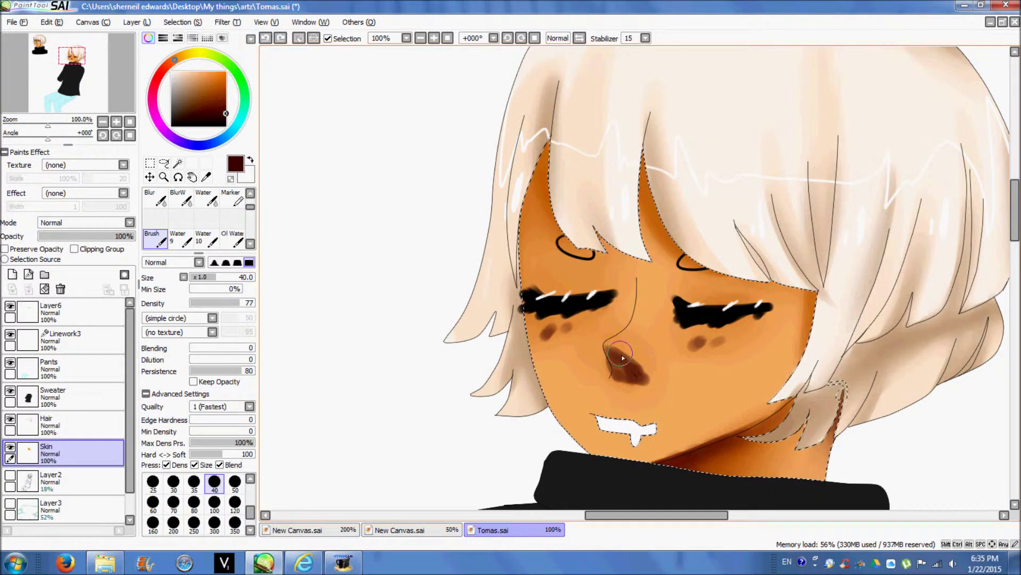
# Step: Darken the nose shadow, add a dark brown spot below the mouth, and undo the surplus stroke
pyautogui.moveTo(620, 368)
pyautogui.mouseDown()
pyautogui.moveTo(617, 377)
pyautogui.moveTo(643, 377)
pyautogui.mouseUp()
pyautogui.moveTo(629, 447)
pyautogui.mouseDown()
pyautogui.moveTo(619, 448)
pyautogui.moveTo(632, 421)
pyautogui.moveTo(609, 423)
pyautogui.mouseUp()
pyautogui.click(266, 39)
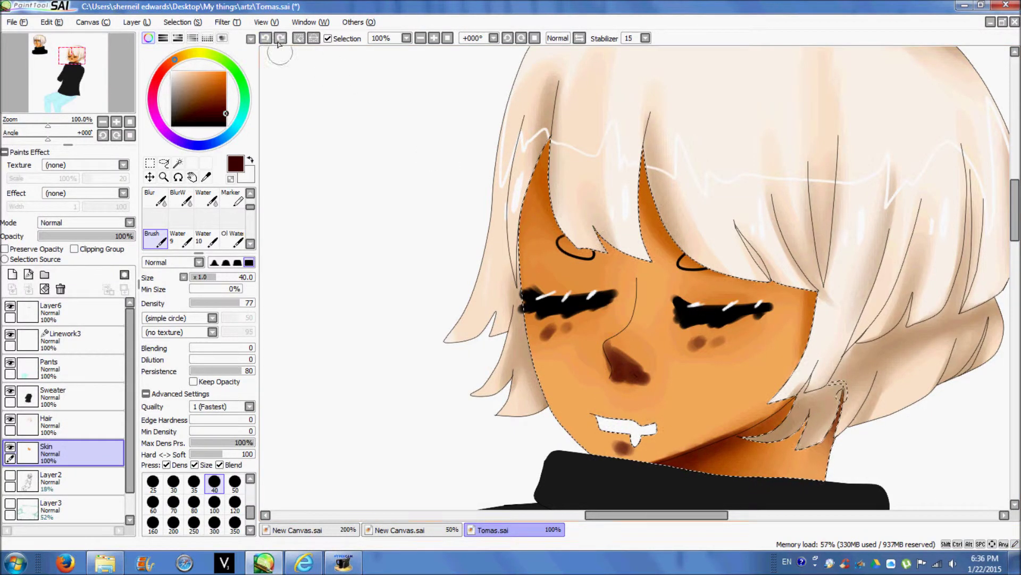
# Step: Blend the dark brown shading on the chin, nose, under-eye areas and jaw edge with the Water tool at size 50
pyautogui.click(207, 200)
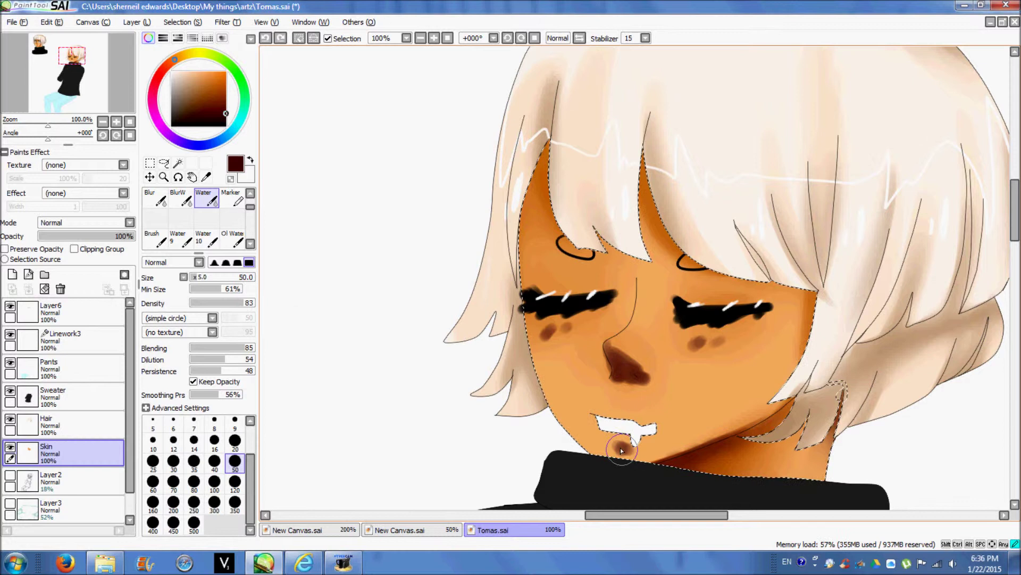
pyautogui.moveTo(626, 364)
pyautogui.mouseDown()
pyautogui.moveTo(615, 342)
pyautogui.moveTo(645, 345)
pyautogui.moveTo(695, 387)
pyautogui.mouseUp()
pyautogui.moveTo(595, 374); pyautogui.dragTo(602, 398)
pyautogui.moveTo(691, 342); pyautogui.dragTo(705, 349)
pyautogui.moveTo(541, 335)
pyautogui.mouseDown()
pyautogui.moveTo(583, 328)
pyautogui.moveTo(548, 337)
pyautogui.mouseUp()
pyautogui.moveTo(699, 344)
pyautogui.mouseDown()
pyautogui.moveTo(738, 346)
pyautogui.moveTo(763, 333)
pyautogui.mouseUp()
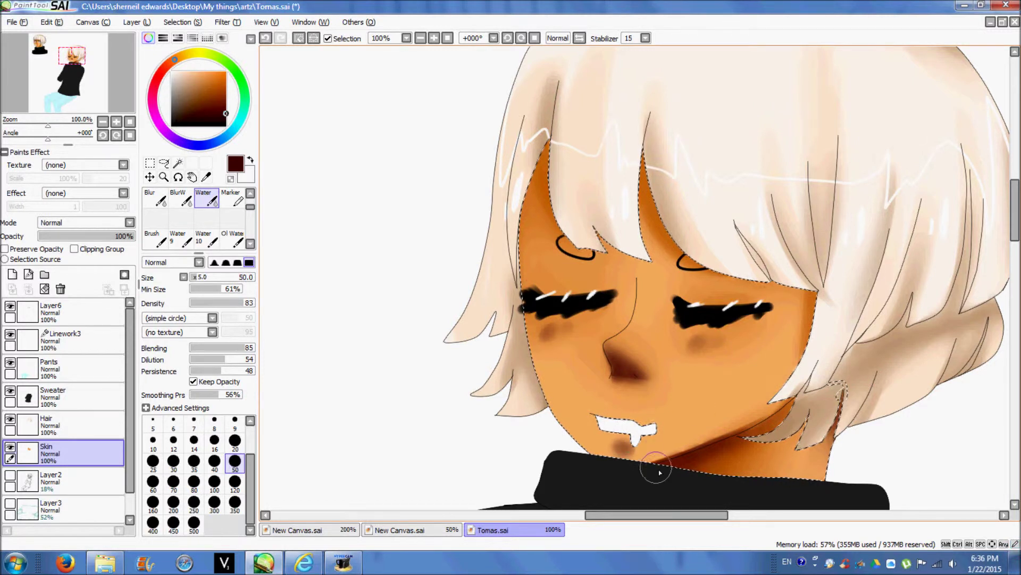
pyautogui.moveTo(708, 432)
pyautogui.mouseDown()
pyautogui.moveTo(680, 450)
pyautogui.moveTo(698, 430)
pyautogui.mouseUp()
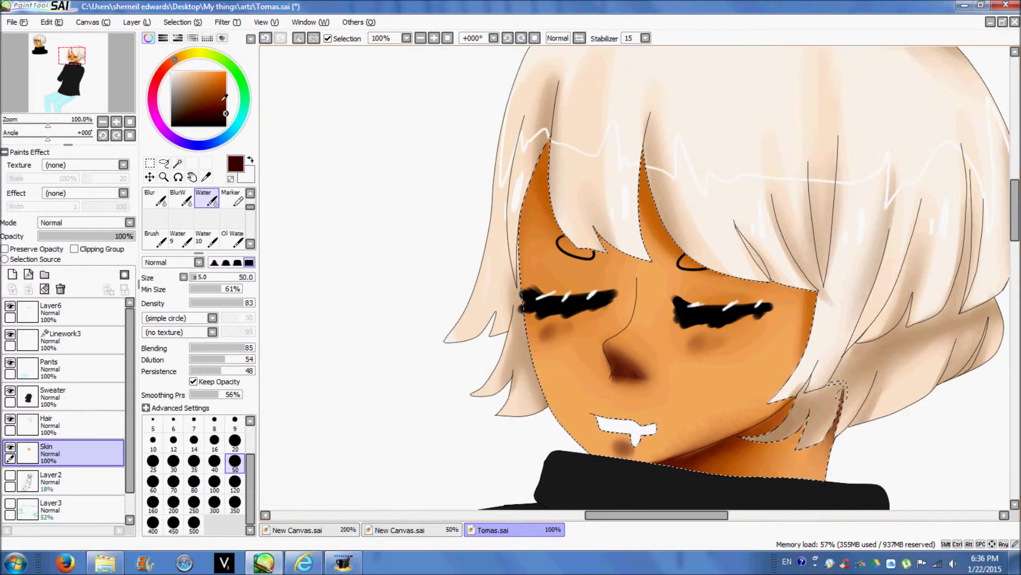
# Step: Set the drawing colour to reddish brown and try a Brush stroke at size 40 beneath the left eye, undoing it
pyautogui.moveTo(222, 100); pyautogui.dragTo(190, 73)
pyautogui.click(225, 97)
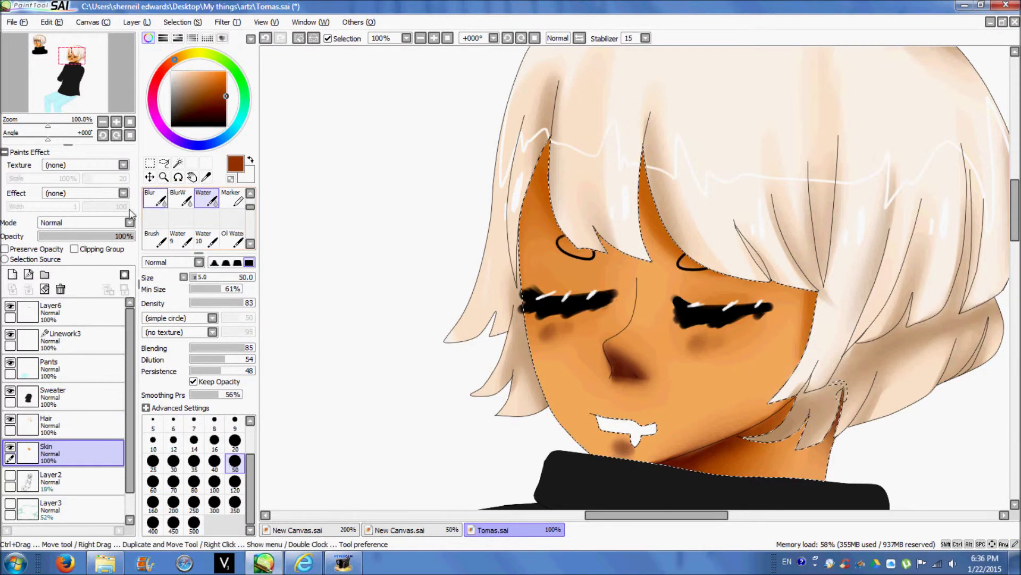
pyautogui.click(155, 239)
pyautogui.moveTo(555, 336); pyautogui.dragTo(553, 341)
pyautogui.click(265, 38)
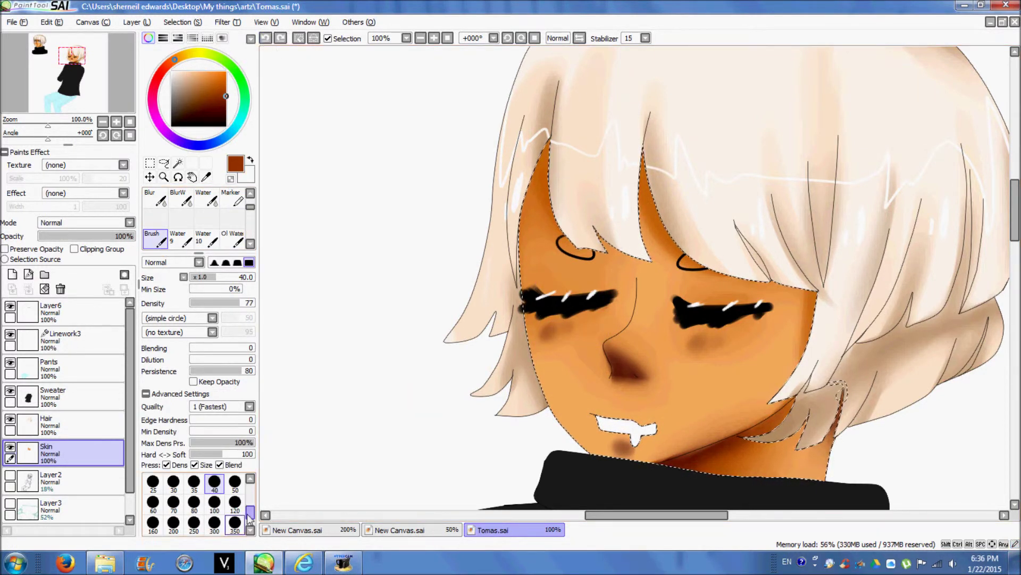
# Step: Shade beneath both eyes in reddish brown with the Brush at size 120, and soften the shading with the Blur tool at size 60
pyautogui.click(235, 503)
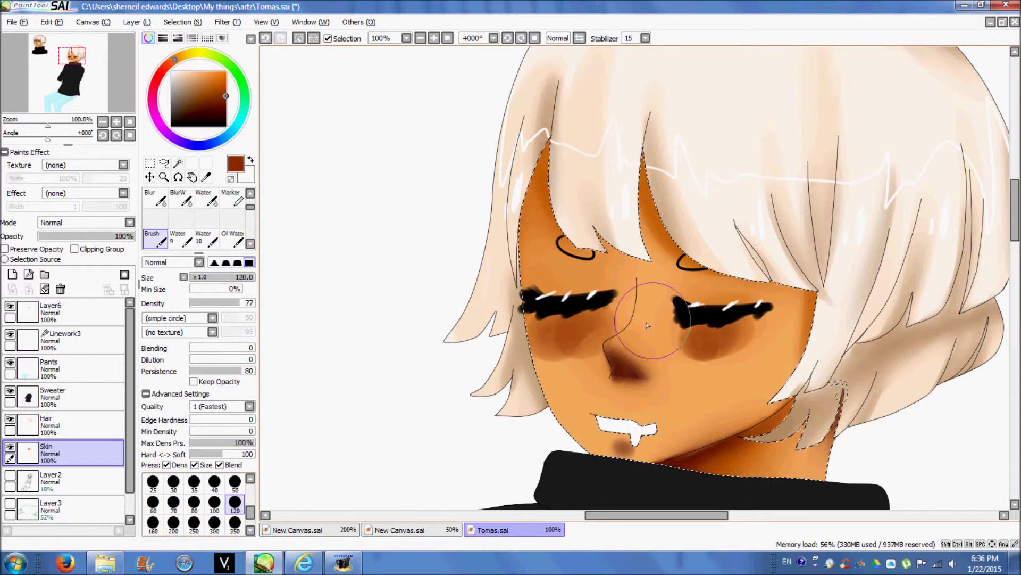
pyautogui.click(153, 198)
pyautogui.moveTo(604, 323)
pyautogui.mouseDown()
pyautogui.moveTo(553, 367)
pyautogui.moveTo(577, 343)
pyautogui.mouseUp()
pyautogui.moveTo(686, 319)
pyautogui.mouseDown()
pyautogui.moveTo(692, 362)
pyautogui.moveTo(758, 349)
pyautogui.moveTo(737, 354)
pyautogui.mouseUp()
# Step: Examine the blended under-eye shading against the whole face and hair
pyautogui.click(421, 39)
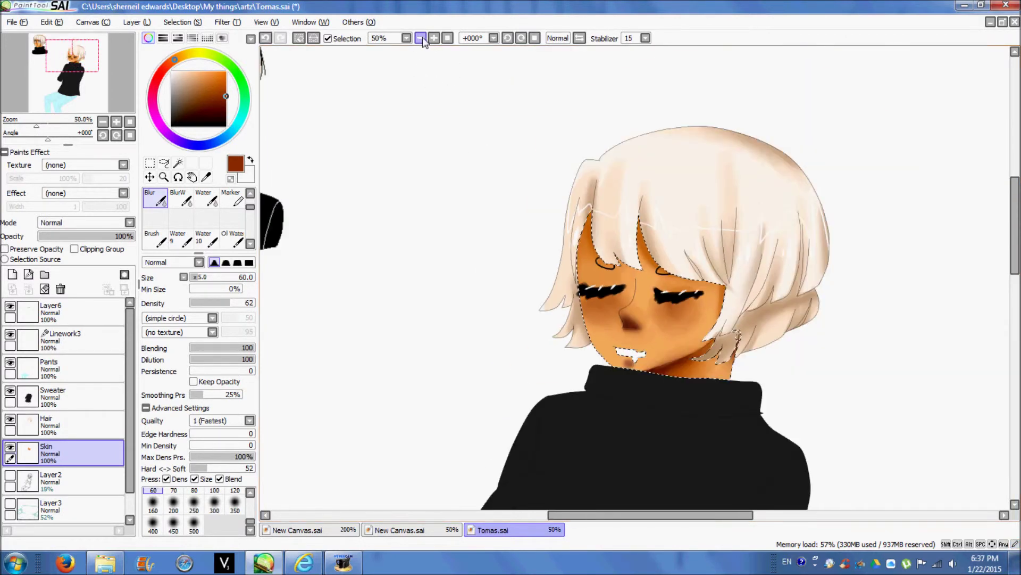
pyautogui.click(421, 39)
pyautogui.click(434, 38)
pyautogui.click(434, 39)
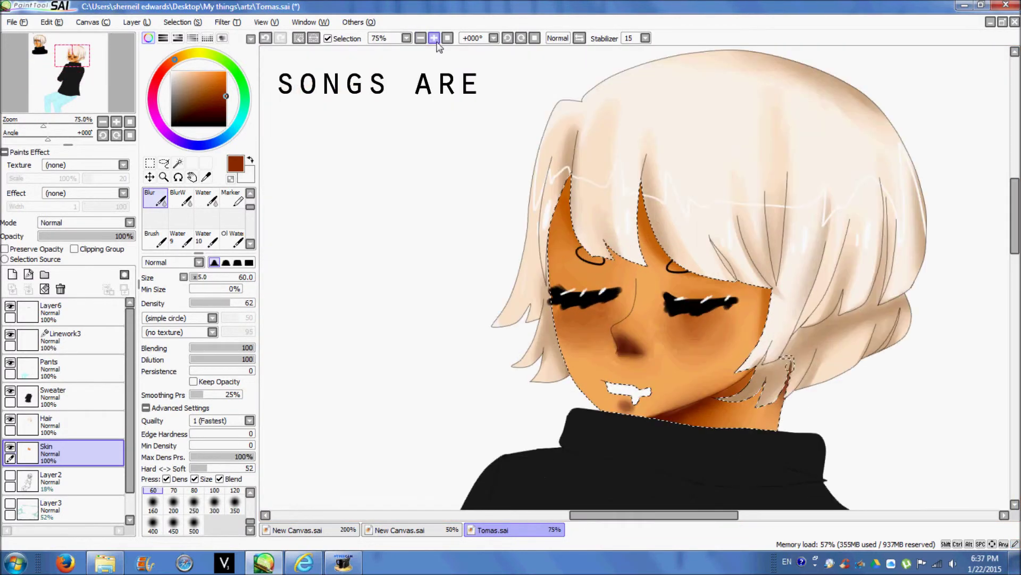
pyautogui.click(421, 38)
pyautogui.click(420, 38)
pyautogui.click(434, 38)
pyautogui.click(434, 39)
pyautogui.click(434, 38)
# Step: Set the drawing colour to white and try small AirBrush highlights beneath the left eye, undoing them
pyautogui.click(171, 72)
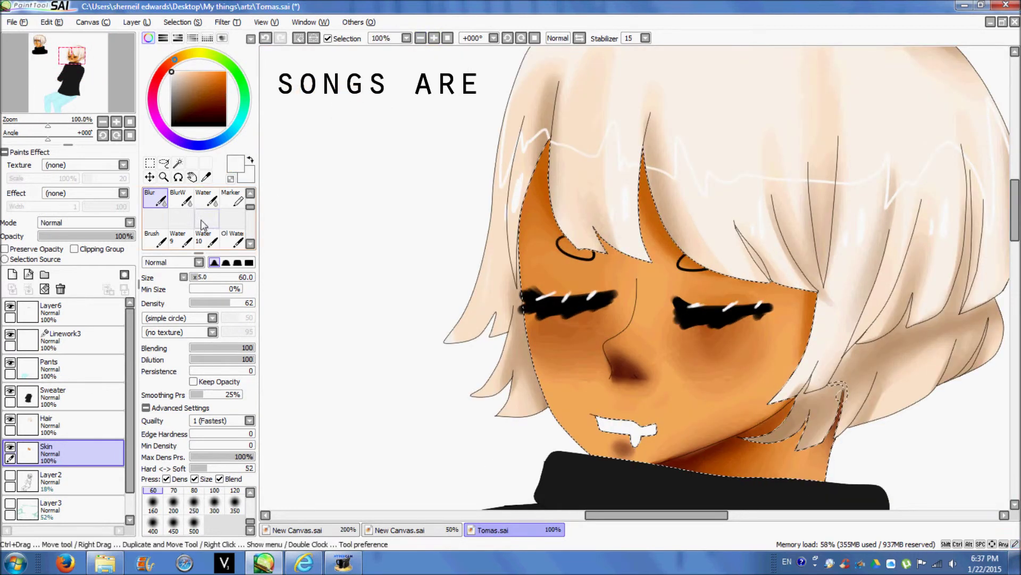
pyautogui.click(250, 243)
pyautogui.click(232, 238)
pyautogui.click(235, 390)
pyautogui.moveTo(544, 328); pyautogui.dragTo(547, 348)
pyautogui.click(268, 40)
# Step: Dab two white highlight dots beneath each eye with the AirBrush at size 20, undoing the surplus dab
pyautogui.click(237, 426)
pyautogui.click(544, 328)
pyautogui.click(549, 350)
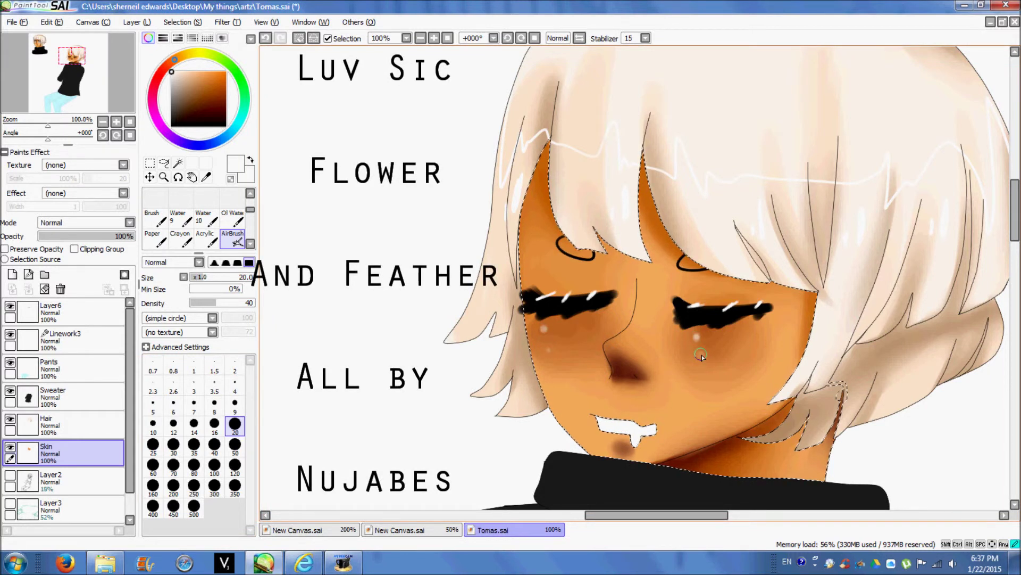
pyautogui.hotkey('ctrl', 'z')
pyautogui.click(700, 362)
pyautogui.click(544, 330)
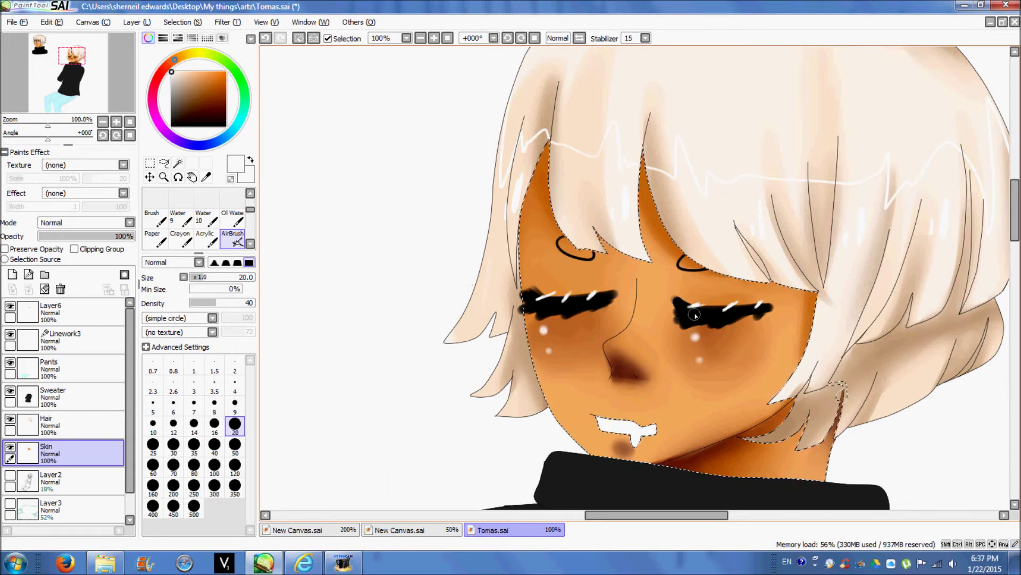